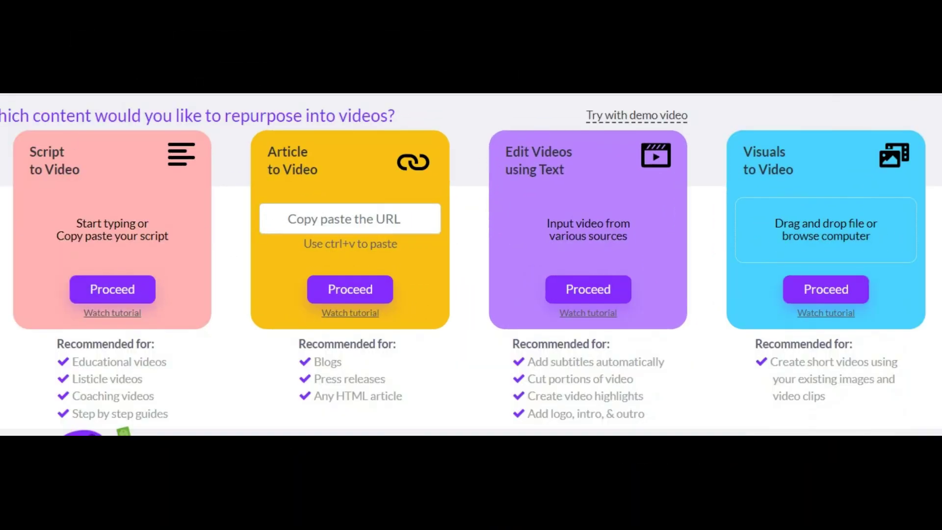
Start a text-based video edit, then pause the YouTube video and copy its address.
{"action": "left_click", "coordinate": [587, 298]}
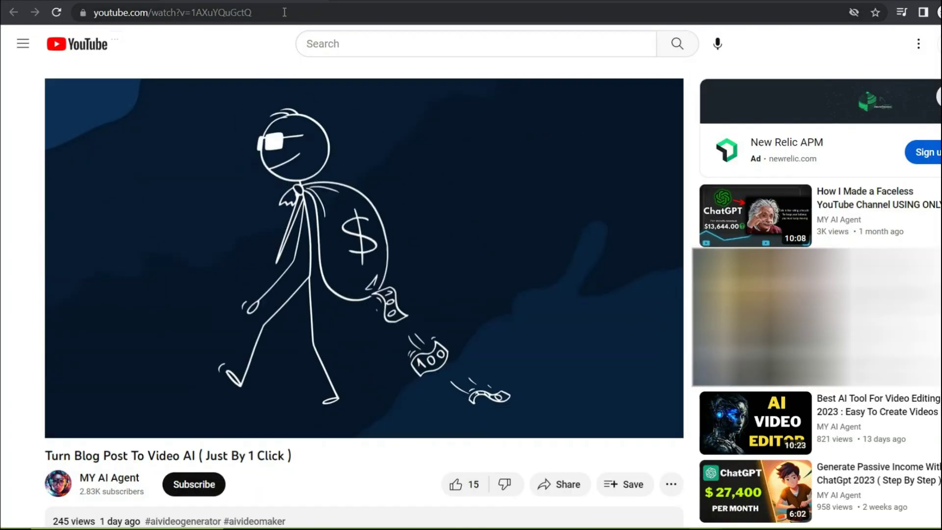
{"action": "left_click", "coordinate": [269, 227]}
{"action": "left_click", "coordinate": [261, 12]}
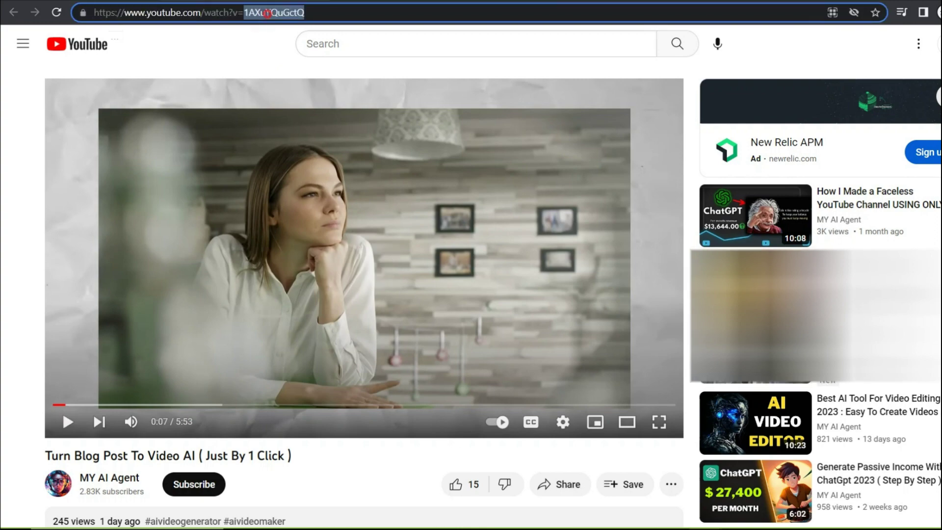
{"action": "right_click", "coordinate": [266, 13]}
{"action": "left_click", "coordinate": [300, 87]}
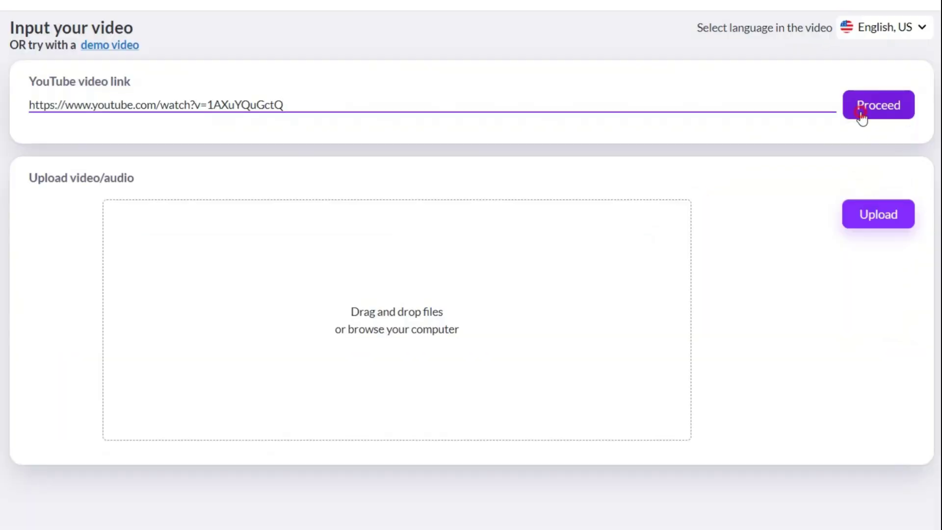
Submit the pasted YouTube link with the speaker count set and start transcription.
{"action": "left_click", "coordinate": [878, 105]}
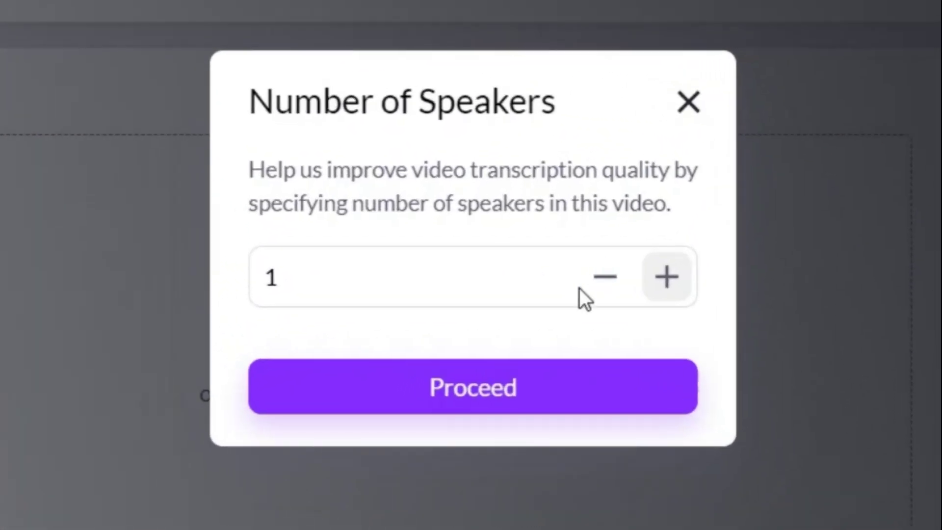
{"action": "left_click", "coordinate": [670, 276]}
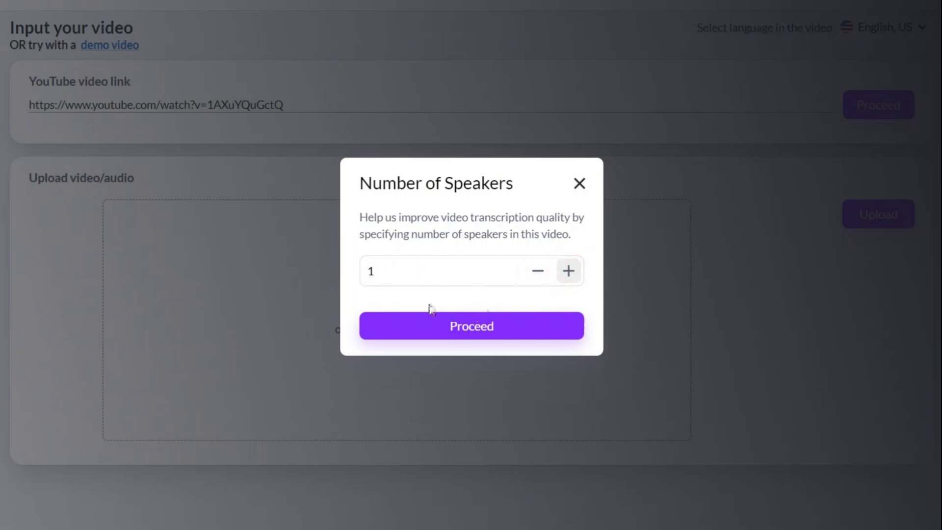
{"action": "left_click", "coordinate": [498, 326]}
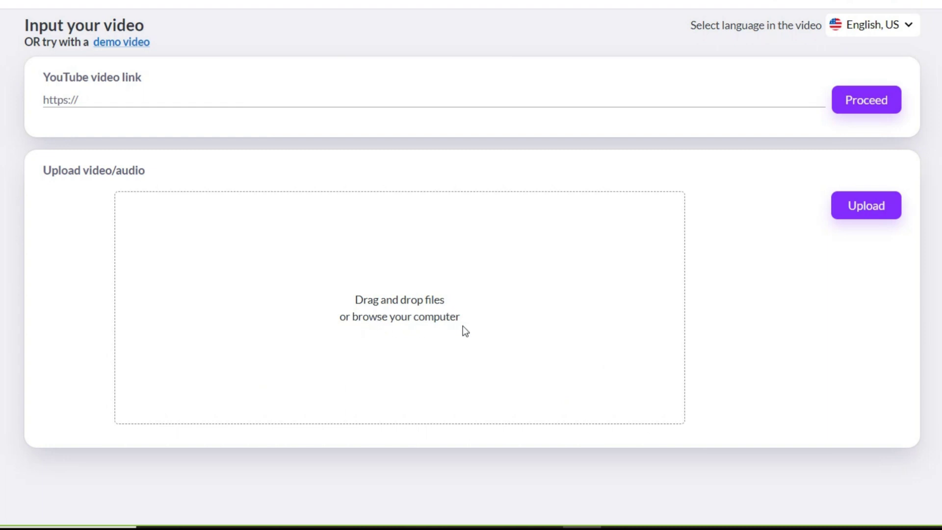
Upload The Lion King.mp4 and transcribe it with the speaker count confirmed.
{"action": "left_click_drag", "start_coordinate": [463, 327], "coordinate": [396, 288]}
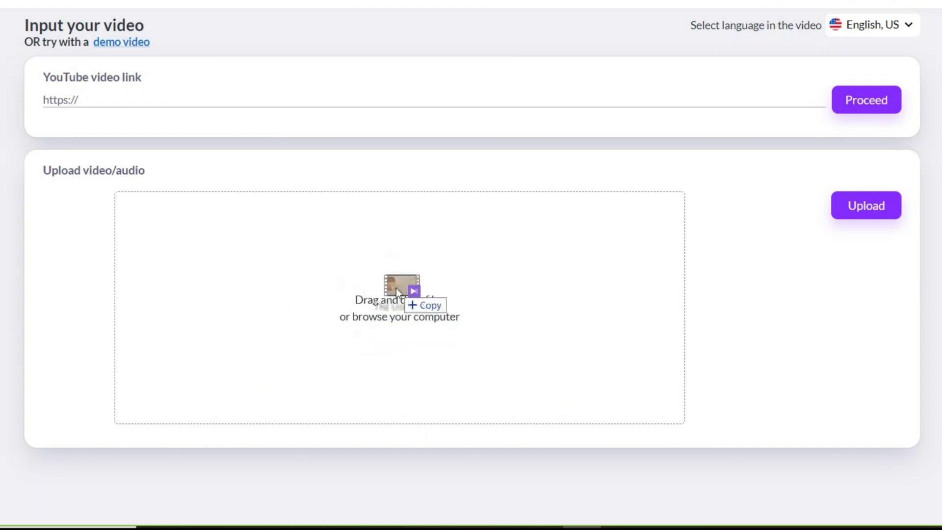
{"action": "left_click", "coordinate": [866, 209]}
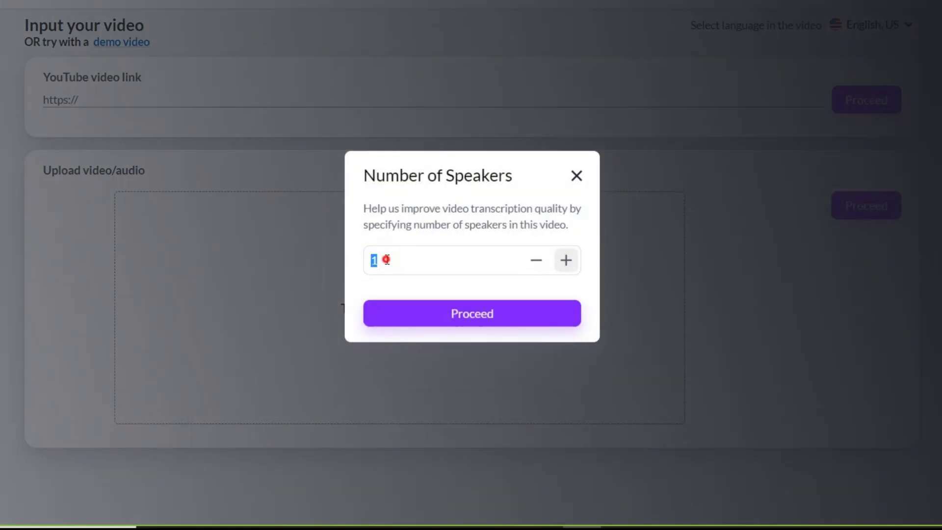
{"action": "left_click", "coordinate": [467, 314]}
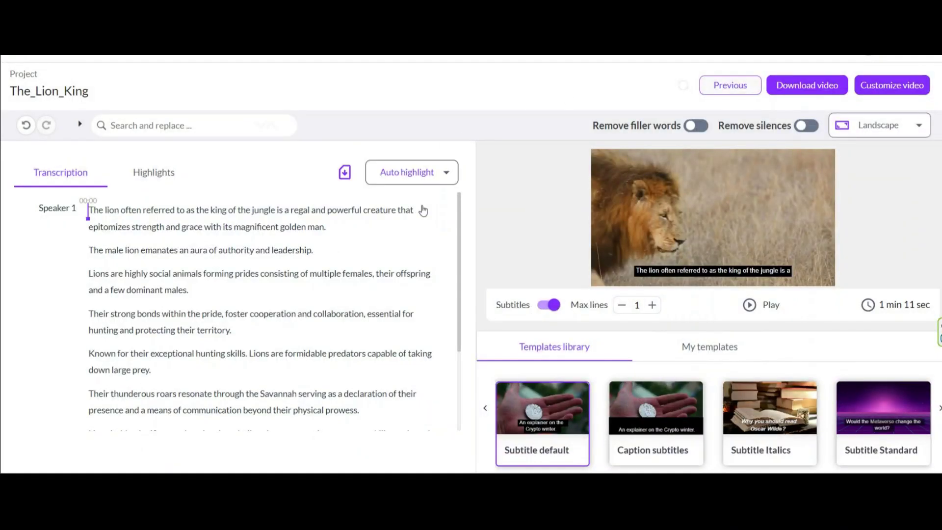
{"action": "scroll", "coordinate": [247, 371], "scroll_direction": "down", "scroll_amount": 4}
{"action": "scroll", "coordinate": [258, 339], "scroll_direction": "up", "scroll_amount": 4}
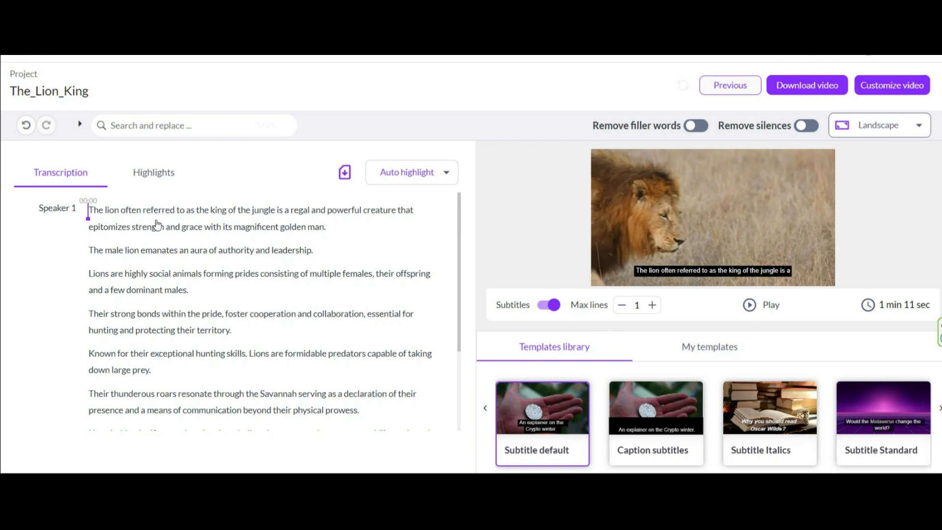
{"action": "scroll", "coordinate": [158, 223], "scroll_direction": "down", "scroll_amount": 3}
{"action": "scroll", "coordinate": [173, 249], "scroll_direction": "down", "scroll_amount": 3}
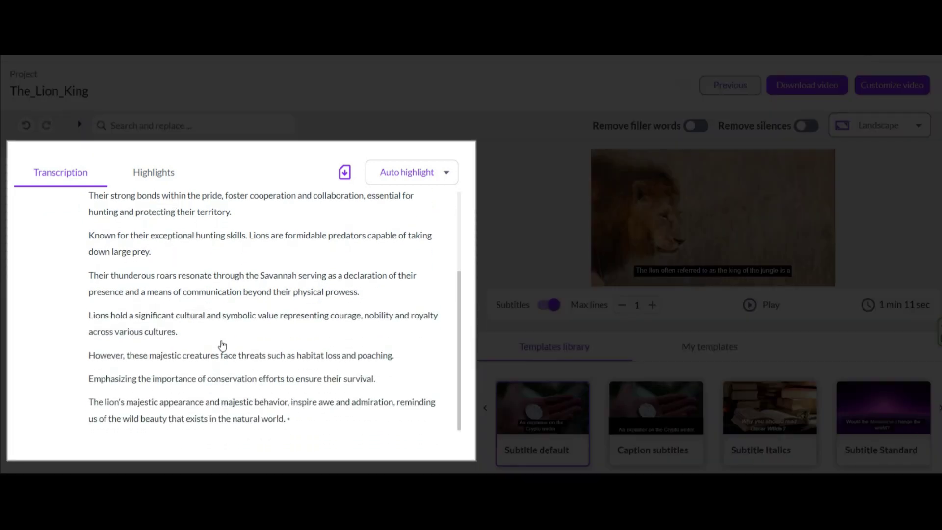
{"action": "scroll", "coordinate": [222, 345], "scroll_direction": "up", "scroll_amount": 5}
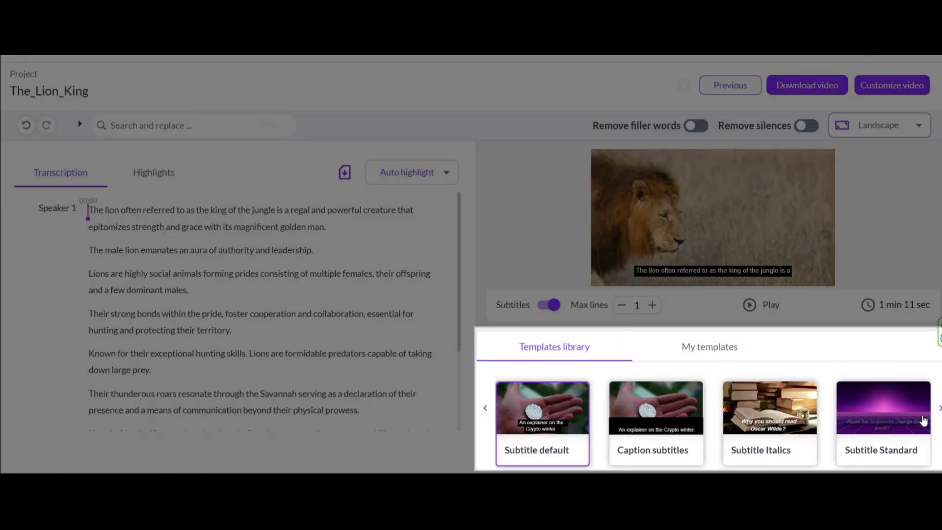
Browse the subtitle template carousel and apply the Subtitle Italics style.
{"action": "left_click", "coordinate": [939, 409]}
{"action": "left_click", "coordinate": [939, 409]}
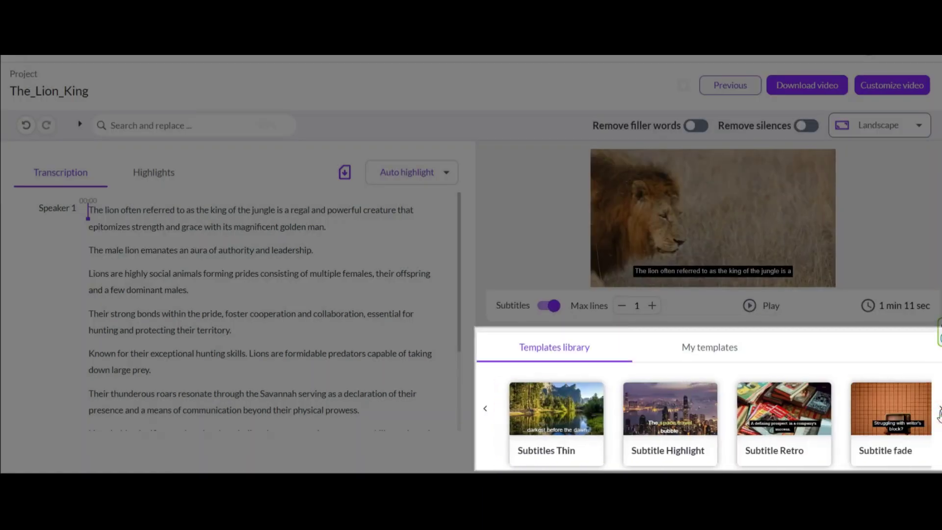
{"action": "left_click", "coordinate": [939, 410]}
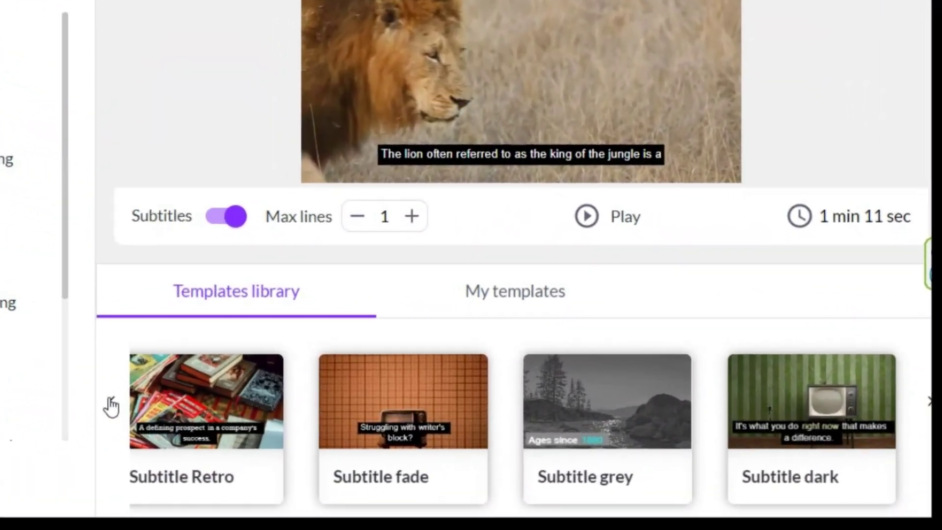
{"action": "left_click", "coordinate": [112, 406]}
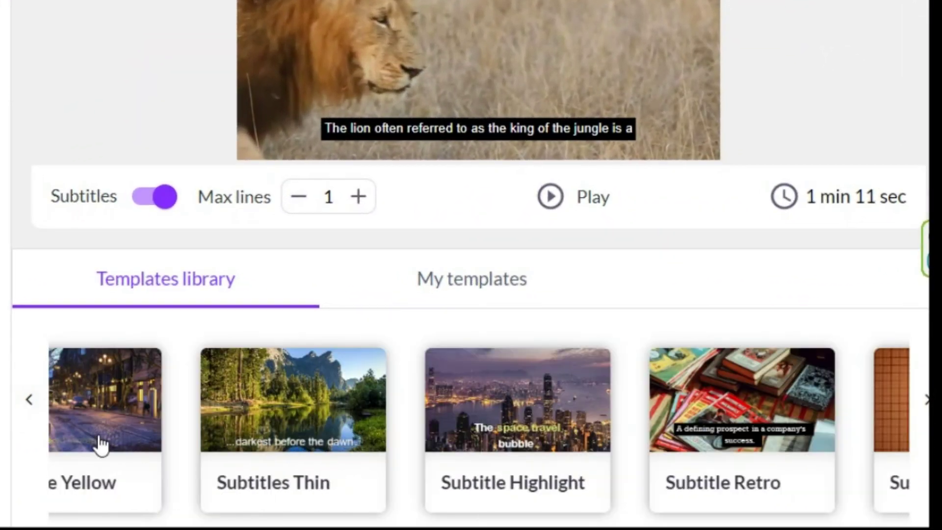
{"action": "left_click", "coordinate": [31, 408]}
{"action": "left_click", "coordinate": [31, 407]}
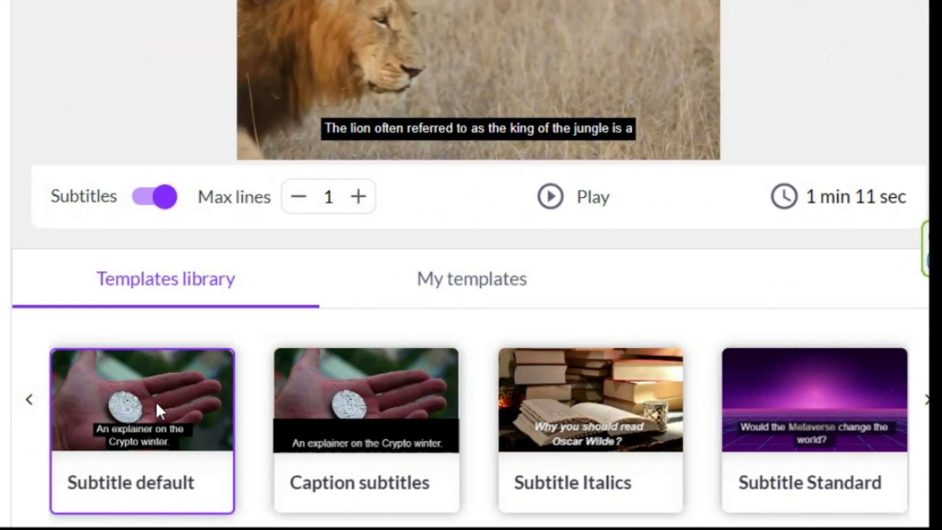
{"action": "left_click", "coordinate": [587, 436]}
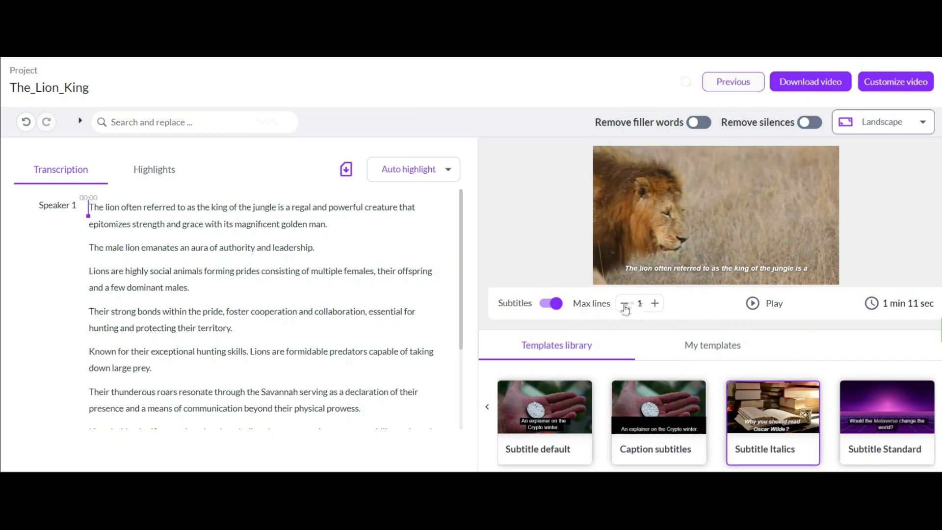
Try several Max lines values, settle on 3, and play the preview.
{"action": "left_click", "coordinate": [655, 303]}
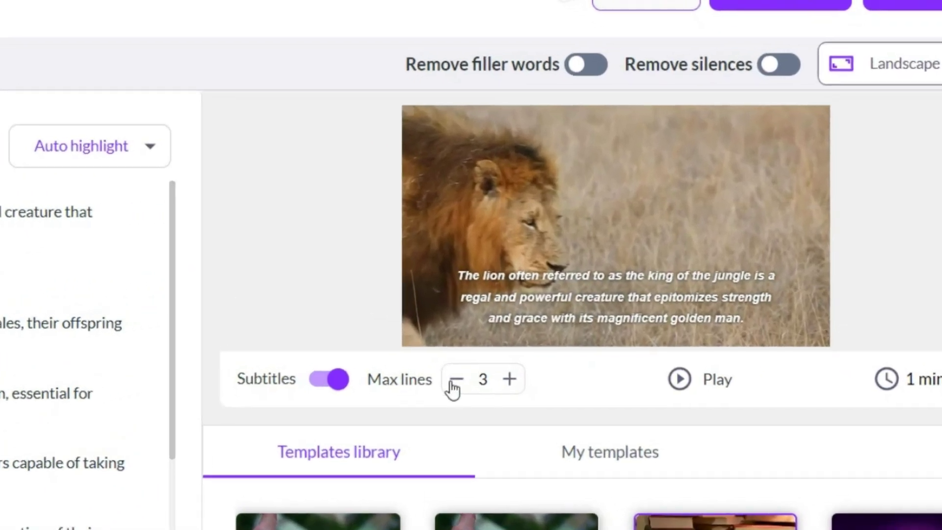
{"action": "left_click", "coordinate": [624, 303]}
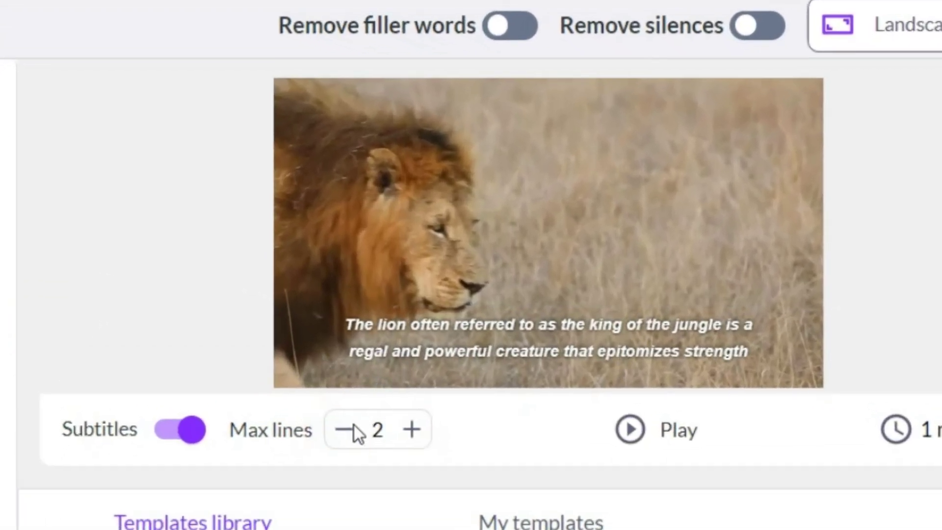
{"action": "left_click", "coordinate": [346, 431]}
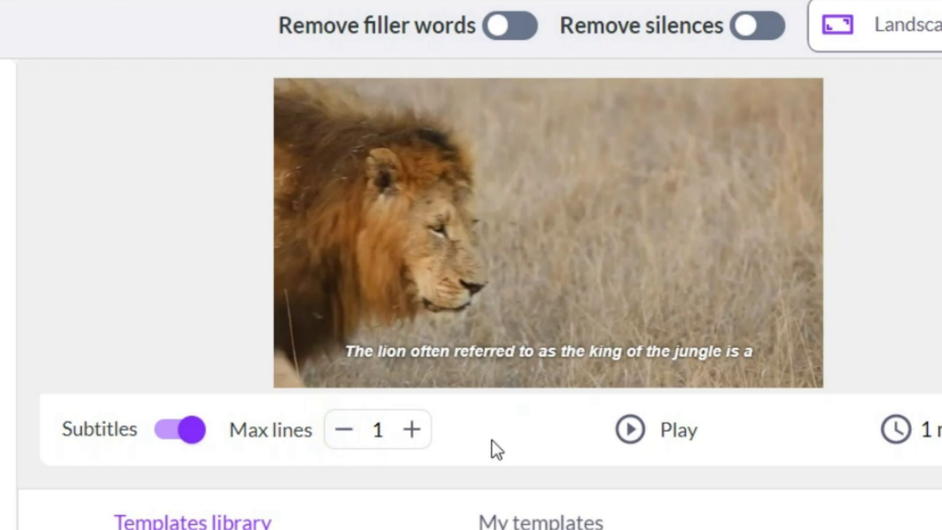
{"action": "left_click", "coordinate": [666, 439]}
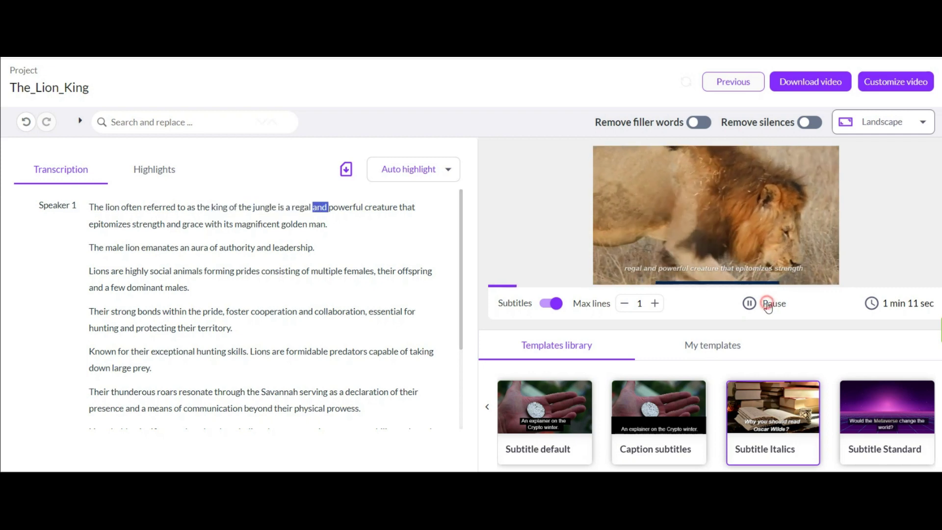
{"action": "left_click", "coordinate": [766, 304]}
{"action": "left_click", "coordinate": [656, 303]}
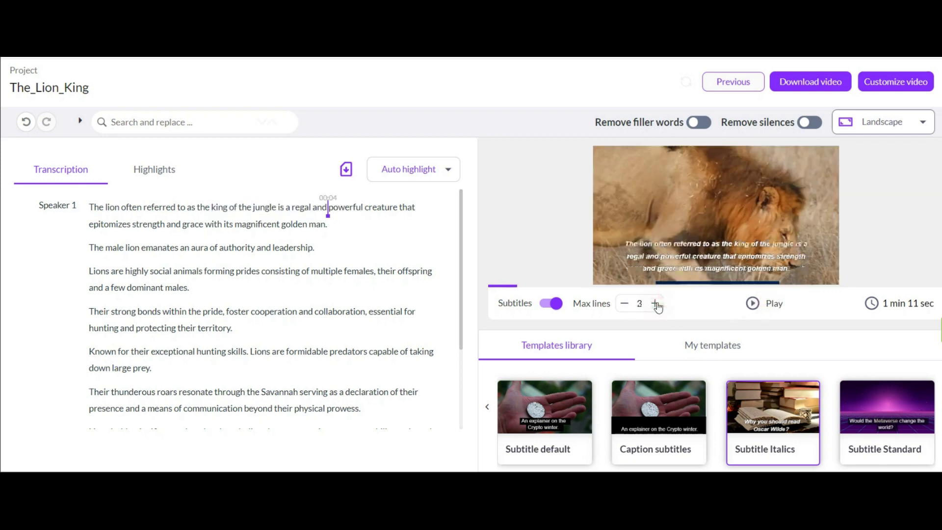
{"action": "left_click", "coordinate": [766, 305]}
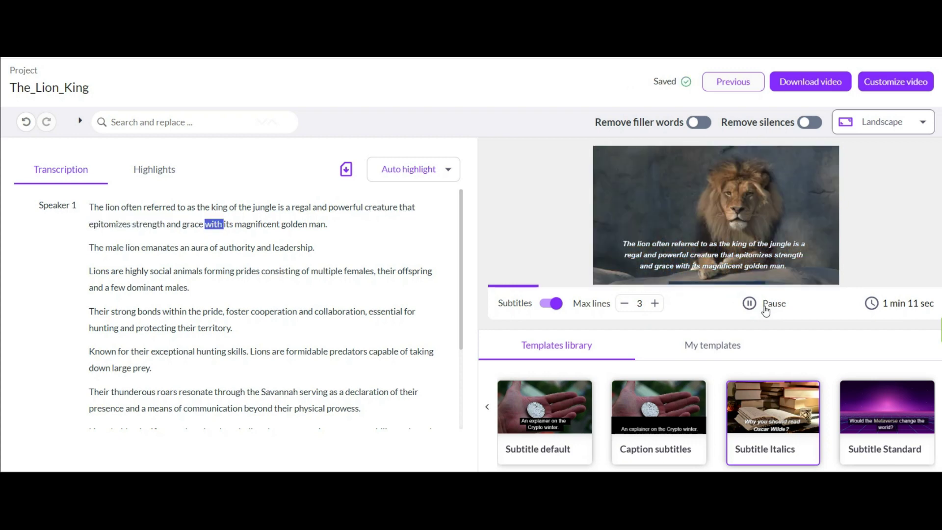
Try portrait 9:16 and landscape 16:9 layouts, then choose Square 1:1.
{"action": "left_click", "coordinate": [766, 306]}
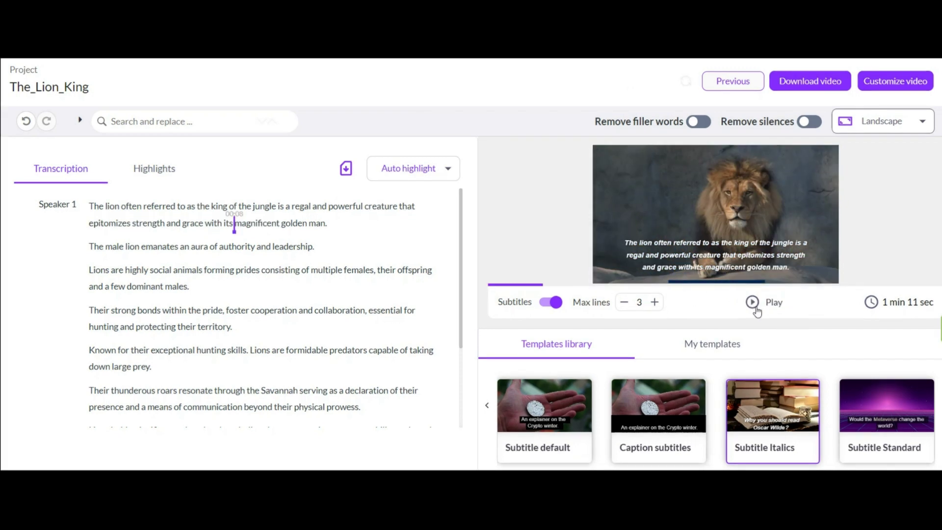
{"action": "left_click", "coordinate": [923, 121]}
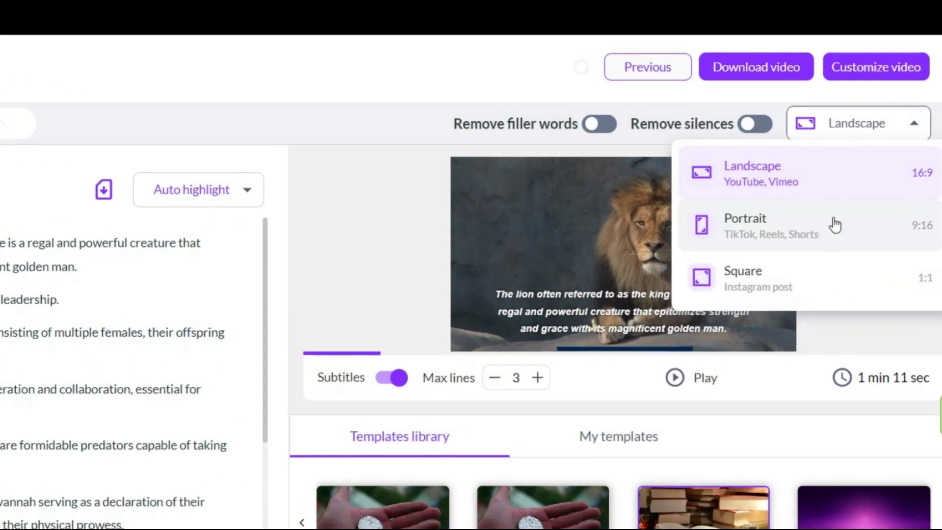
{"action": "left_click", "coordinate": [810, 245]}
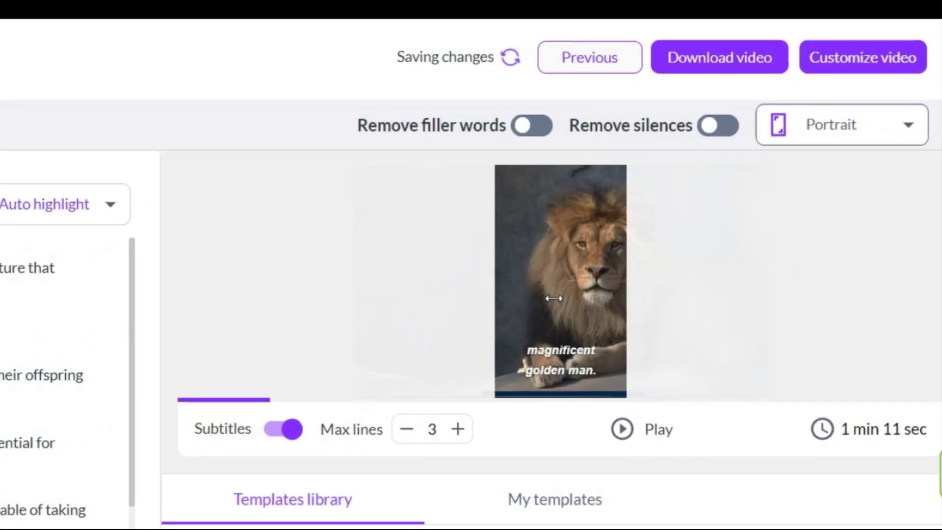
{"action": "left_click", "coordinate": [880, 136]}
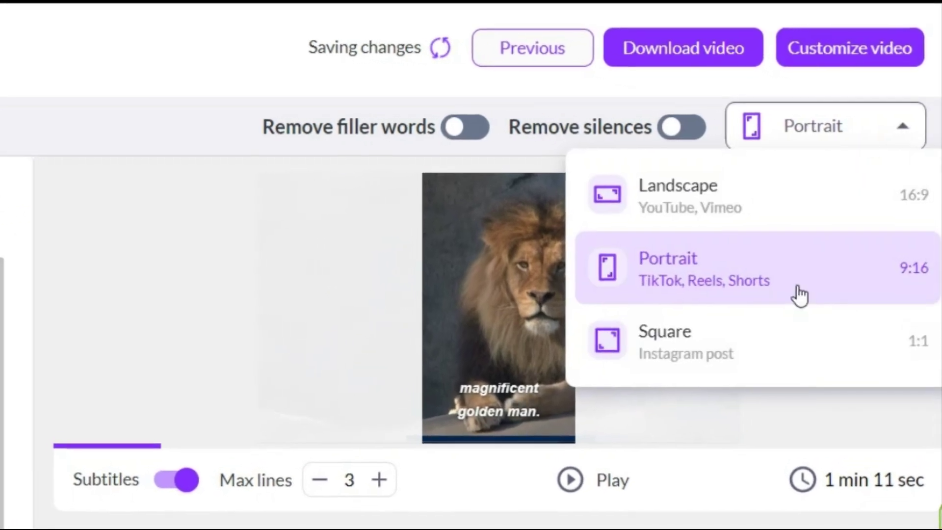
{"action": "left_click", "coordinate": [788, 213]}
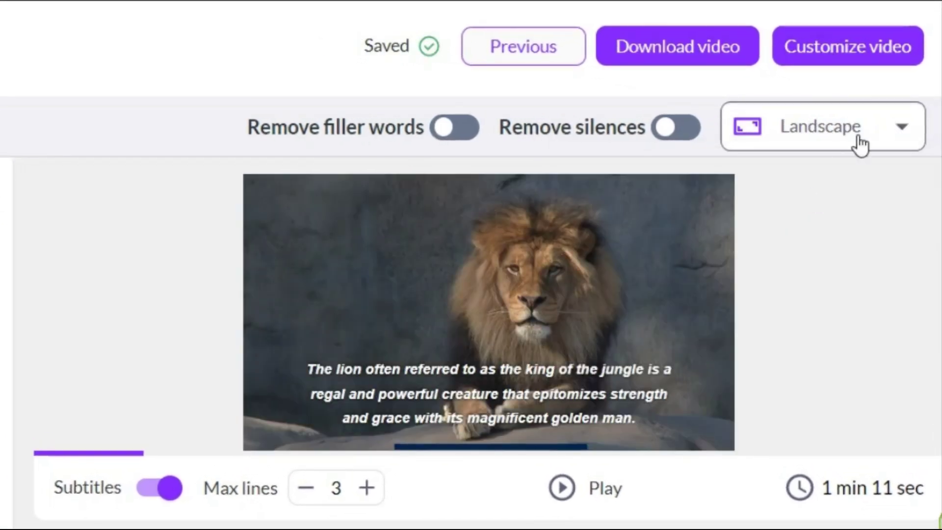
{"action": "left_click", "coordinate": [838, 137]}
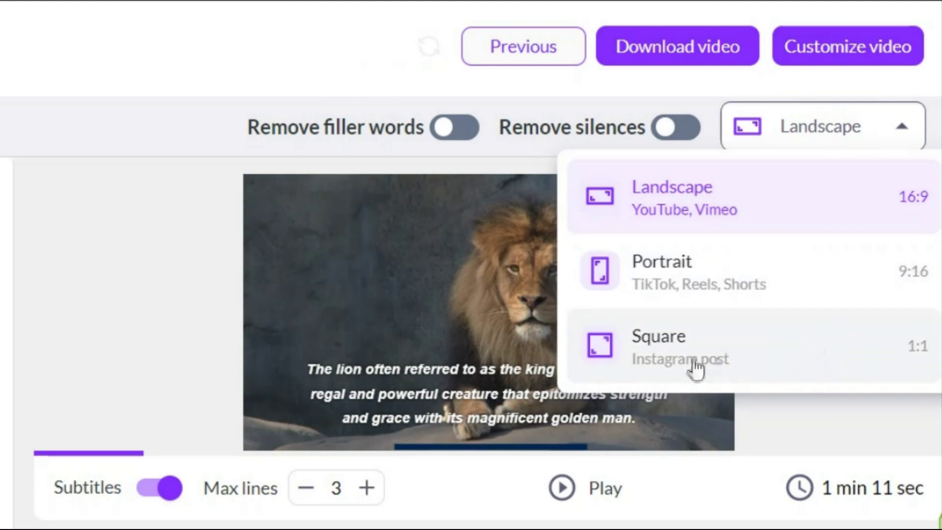
{"action": "left_click", "coordinate": [812, 372]}
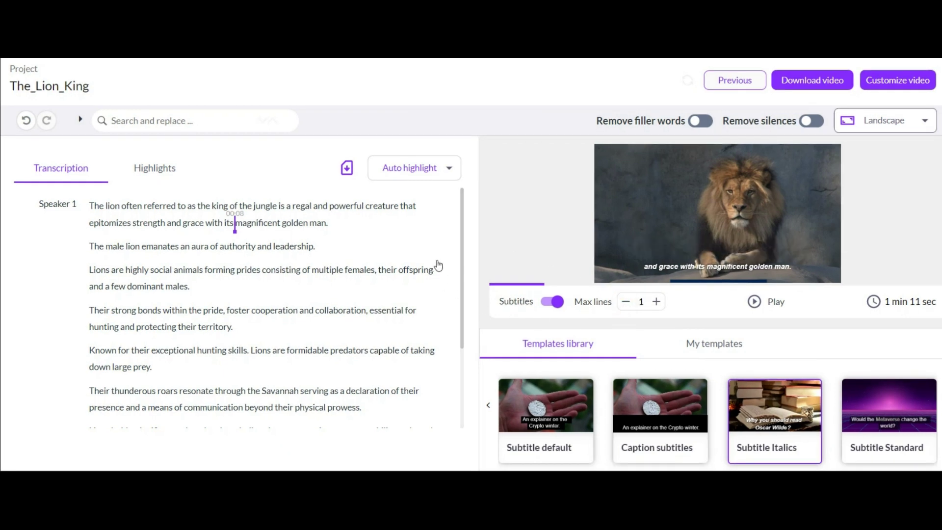
{"action": "scroll", "coordinate": [398, 272], "scroll_direction": "down", "scroll_amount": 2}
{"action": "scroll", "coordinate": [237, 265], "scroll_direction": "down", "scroll_amount": 2}
{"action": "scroll", "coordinate": [272, 354], "scroll_direction": "up", "scroll_amount": 4}
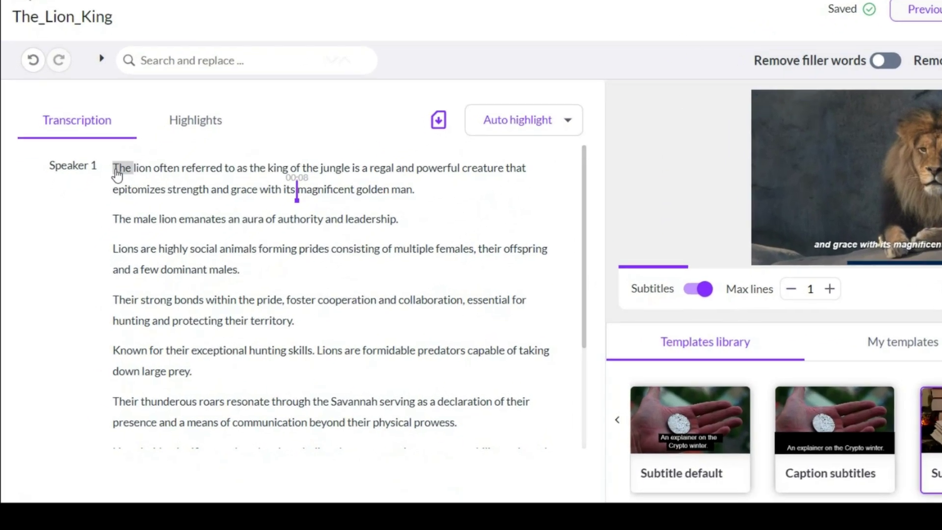
Move the playhead to 00:00 at the transcript's opening words 'The lion…'.
{"action": "left_click", "coordinate": [90, 206]}
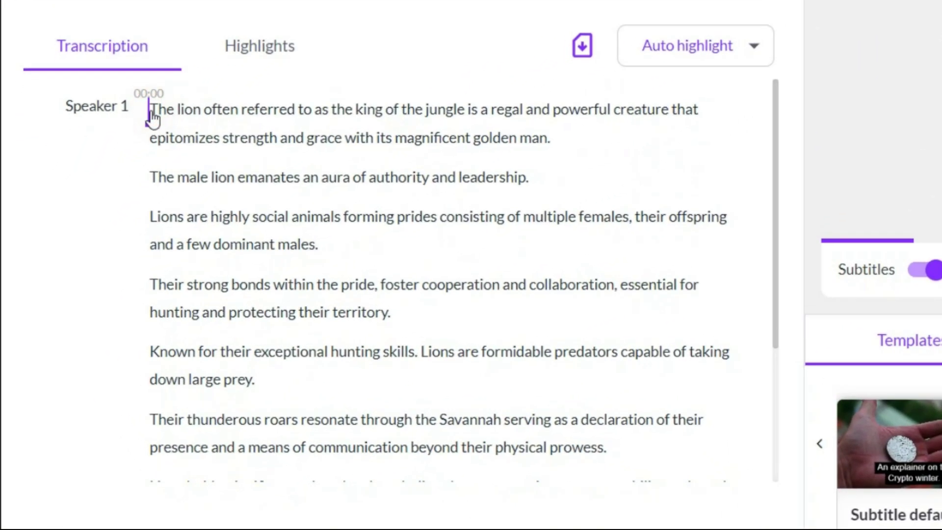
{"action": "scroll", "coordinate": [357, 171], "scroll_direction": "down", "scroll_amount": 3}
{"action": "scroll", "coordinate": [390, 287], "scroll_direction": "down", "scroll_amount": 2}
{"action": "scroll", "coordinate": [390, 287], "scroll_direction": "up", "scroll_amount": 5}
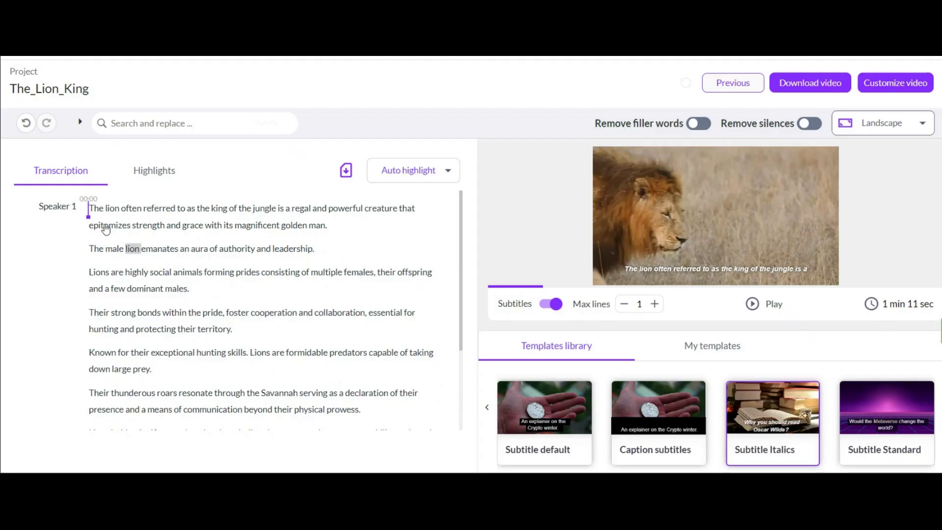
Add the first paragraph and 'The male lion emanates…' sentence to highlights.
{"action": "left_click_drag", "start_coordinate": [89, 206], "coordinate": [321, 227]}
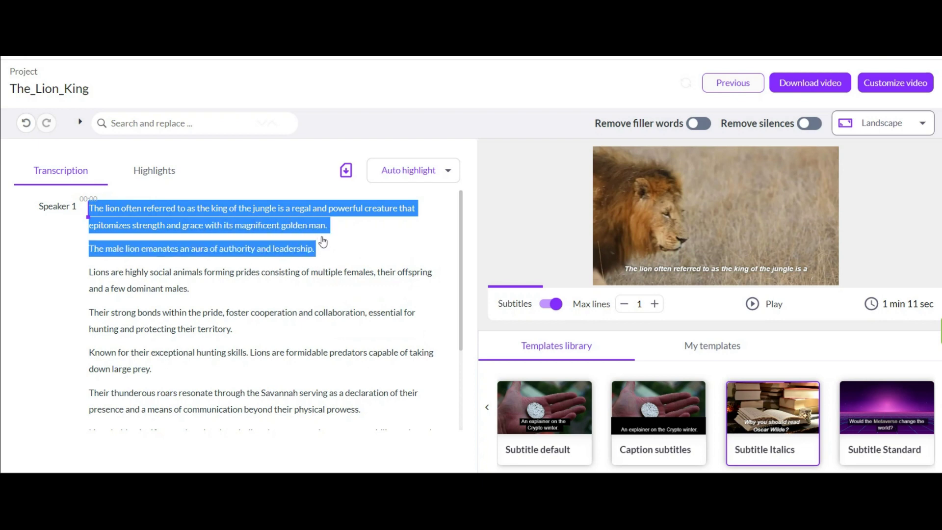
{"action": "left_click", "coordinate": [368, 236]}
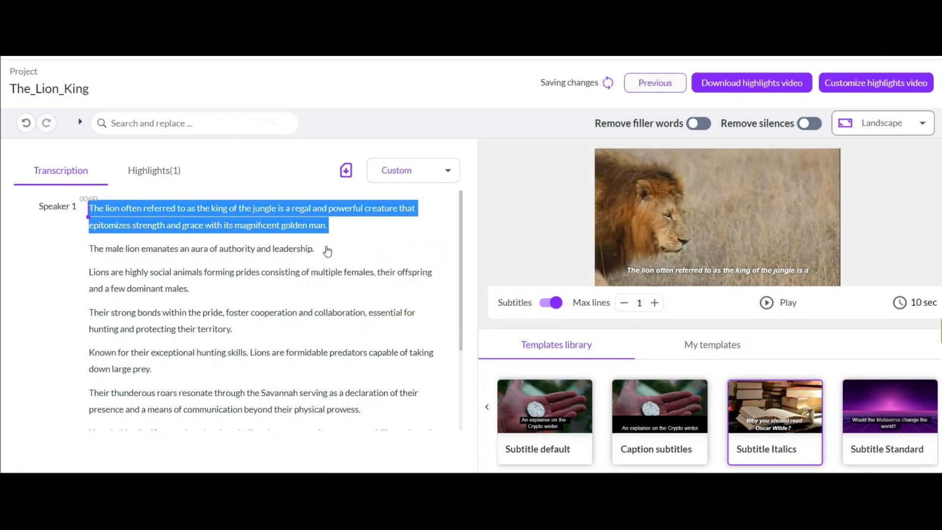
{"action": "left_click_drag", "start_coordinate": [314, 248], "coordinate": [91, 254]}
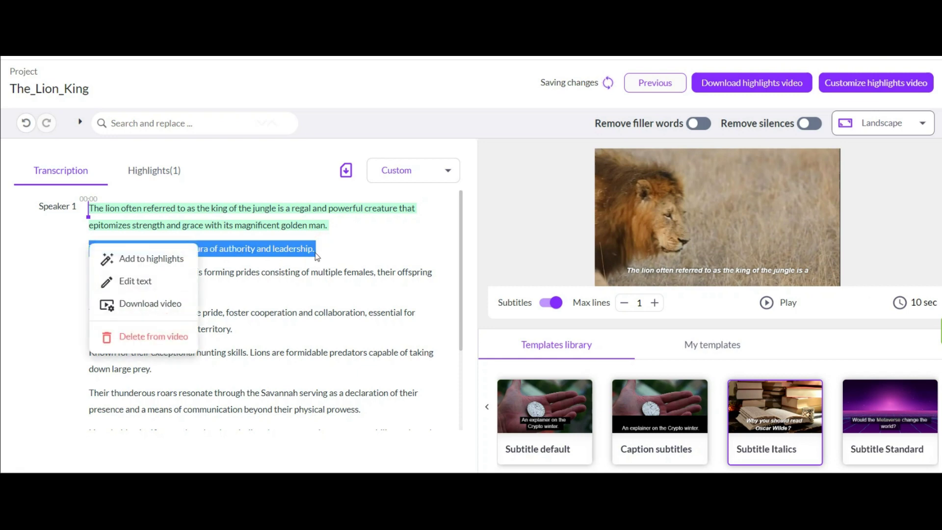
{"action": "left_click", "coordinate": [151, 259]}
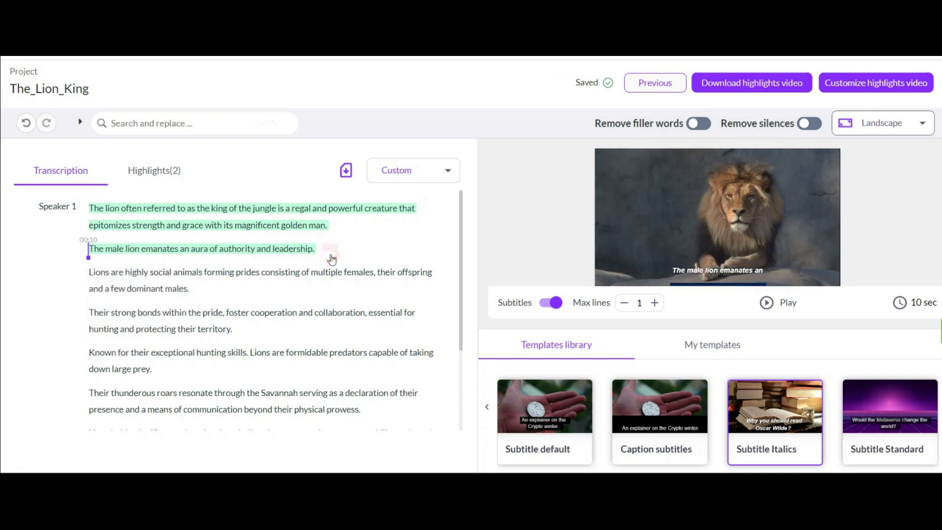
Unhighlight both test highlights from the Highlights list.
{"action": "left_click", "coordinate": [184, 173]}
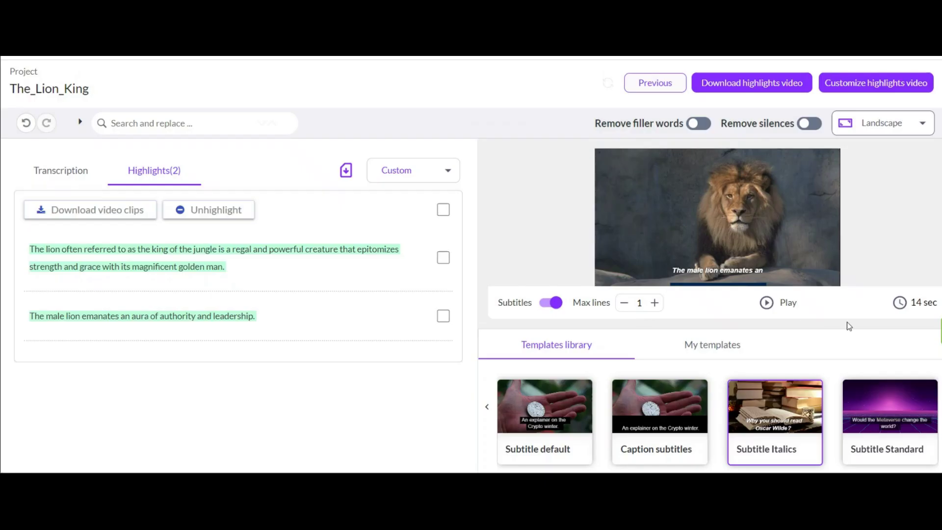
{"action": "left_click", "coordinate": [444, 316]}
{"action": "left_click", "coordinate": [443, 258]}
{"action": "left_click", "coordinate": [209, 210]}
{"action": "left_click", "coordinate": [61, 170]}
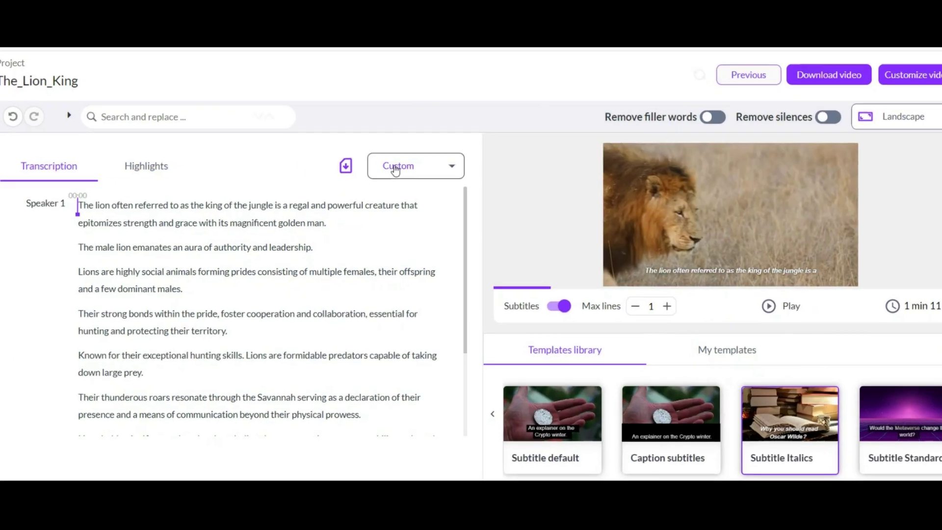
Auto-highlight 50% of the transcript and review the seven highlights.
{"action": "left_click", "coordinate": [412, 170]}
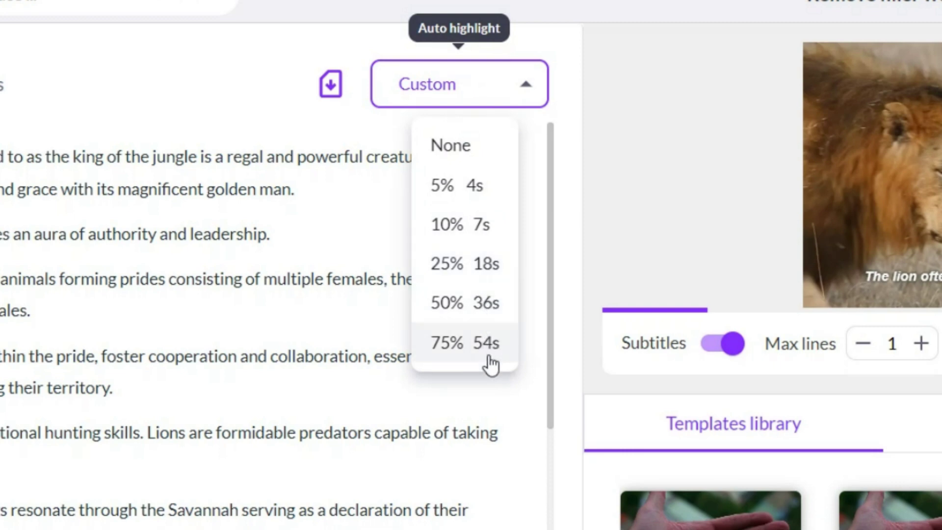
{"action": "left_click", "coordinate": [491, 310]}
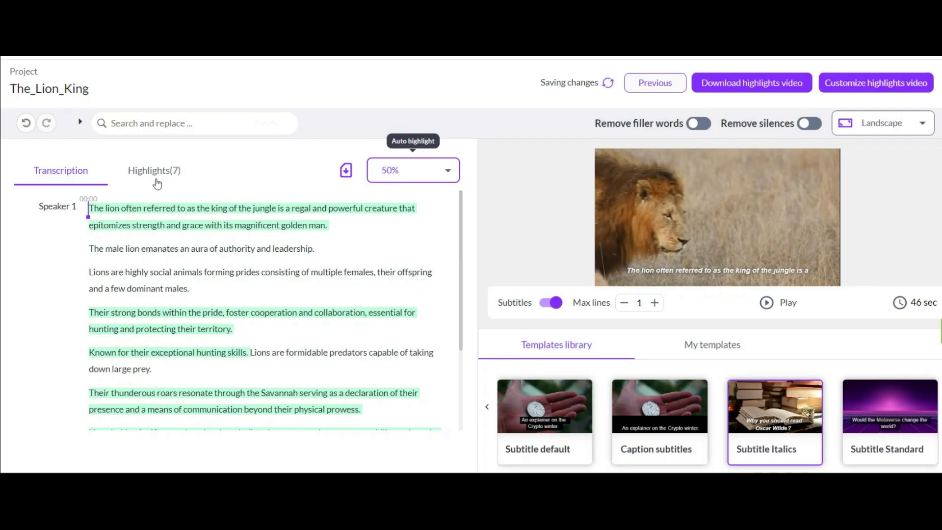
{"action": "left_click", "coordinate": [154, 170]}
{"action": "scroll", "coordinate": [243, 265], "scroll_direction": "down", "scroll_amount": 5}
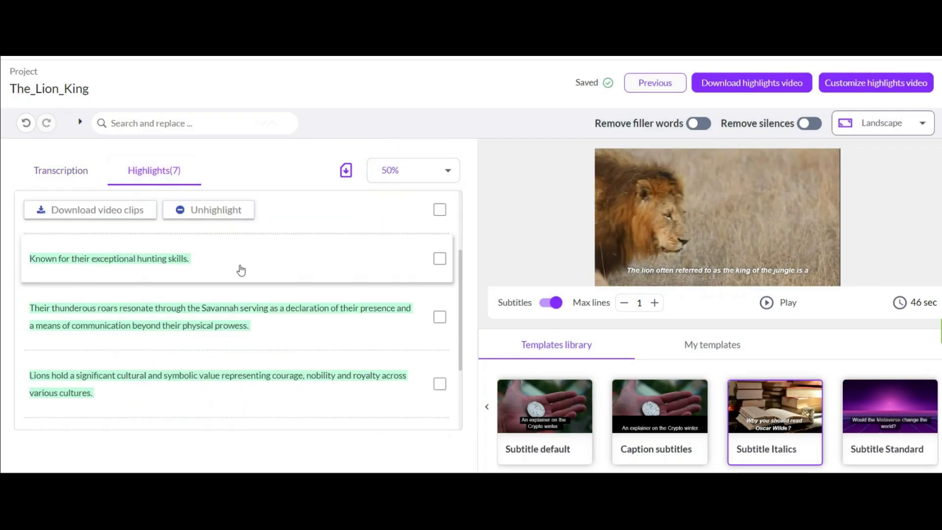
{"action": "scroll", "coordinate": [267, 368], "scroll_direction": "down", "scroll_amount": 3}
{"action": "scroll", "coordinate": [267, 403], "scroll_direction": "up", "scroll_amount": 3}
{"action": "scroll", "coordinate": [267, 368], "scroll_direction": "up", "scroll_amount": 3}
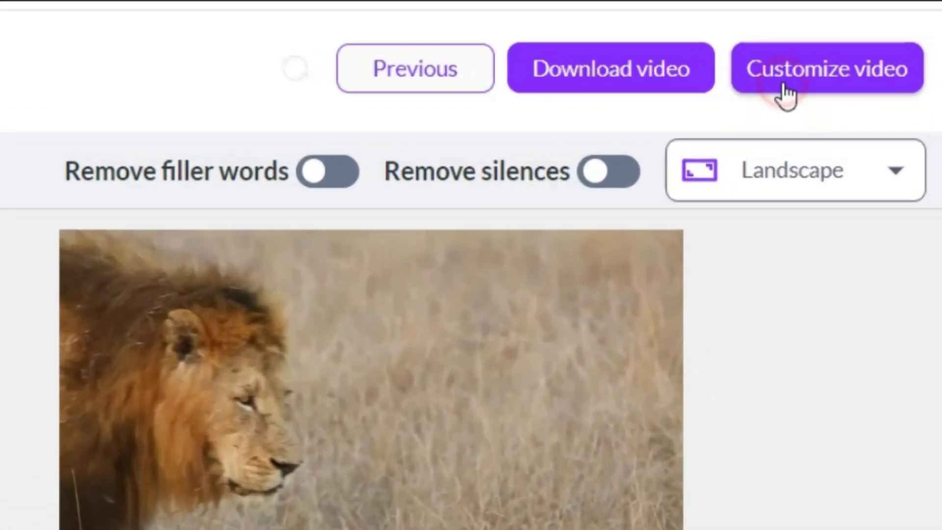
In Customize video, change Scene 1's subtitle font size from 28 to 25.
{"action": "left_click", "coordinate": [894, 81]}
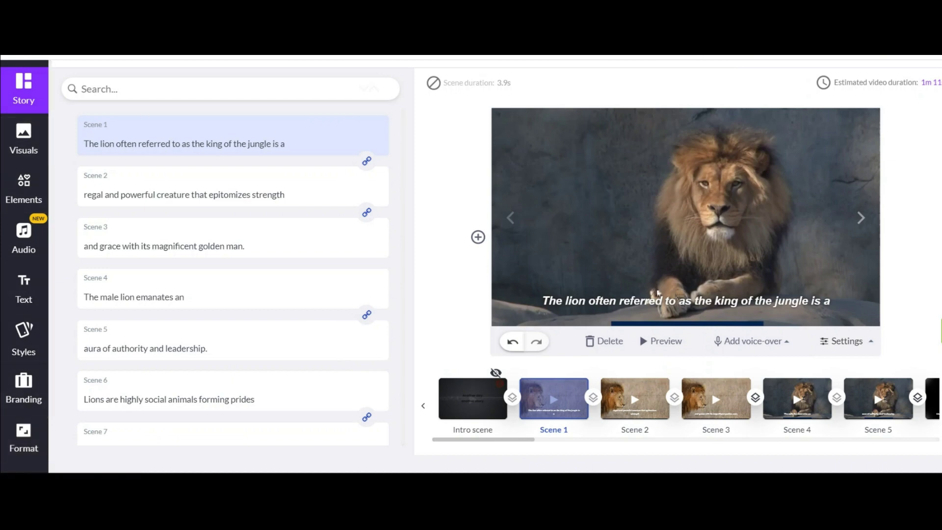
{"action": "left_click", "coordinate": [713, 304]}
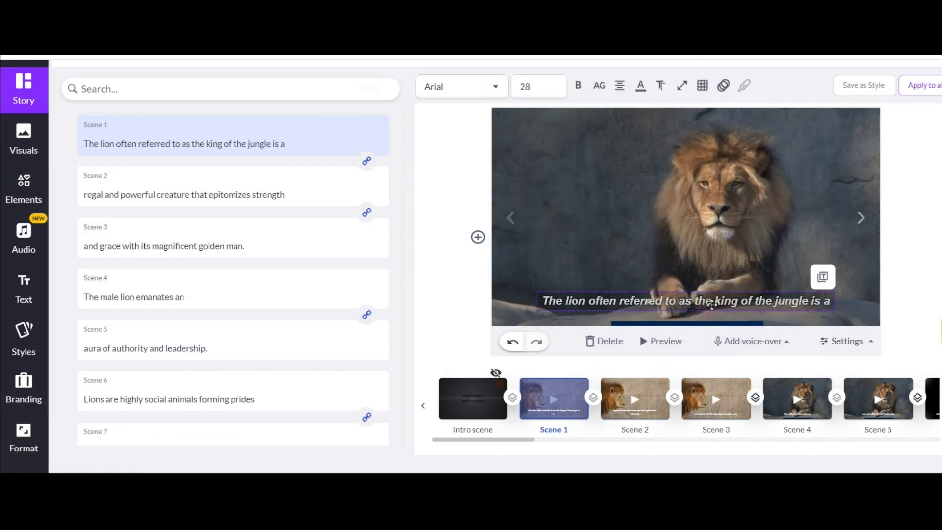
{"action": "left_click", "coordinate": [543, 86]}
{"action": "type", "text": "25"}
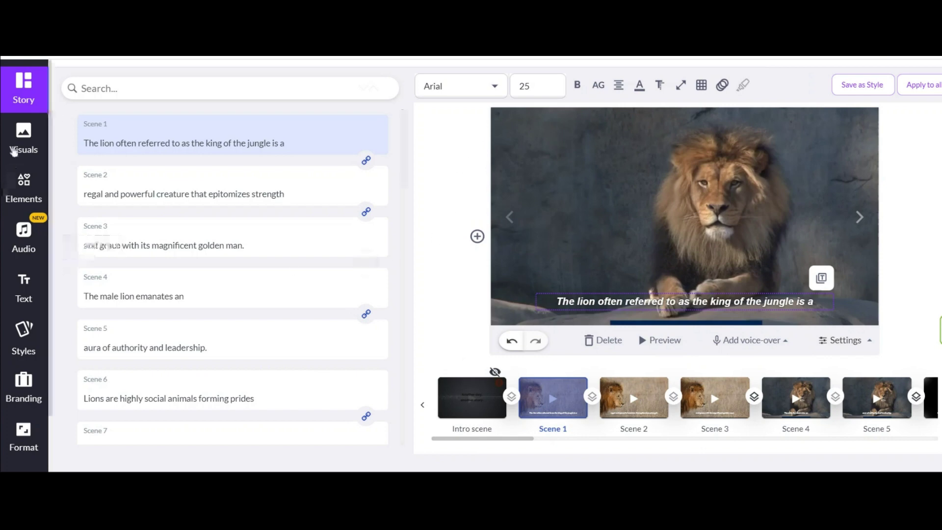
Add an 'AI TOOL' subheading and move it to the scene's top-left.
{"action": "left_click", "coordinate": [19, 286]}
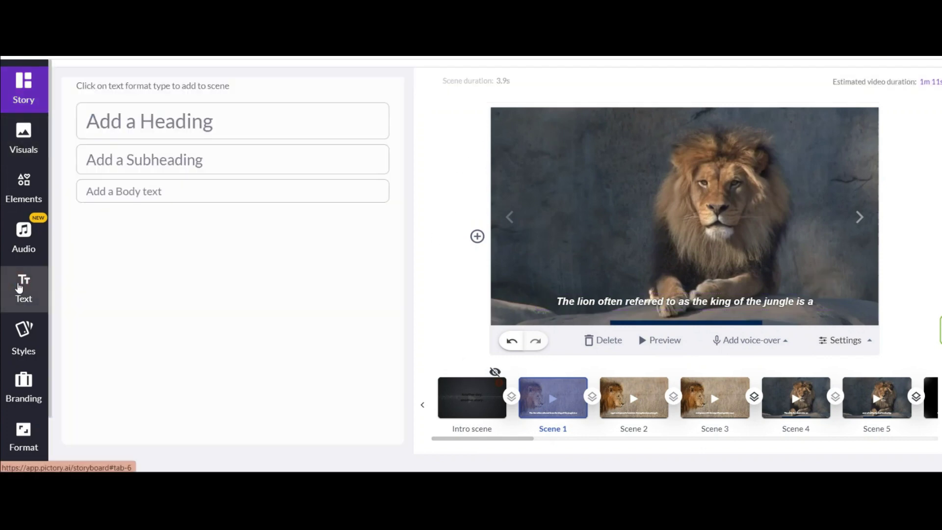
{"action": "left_click", "coordinate": [309, 161]}
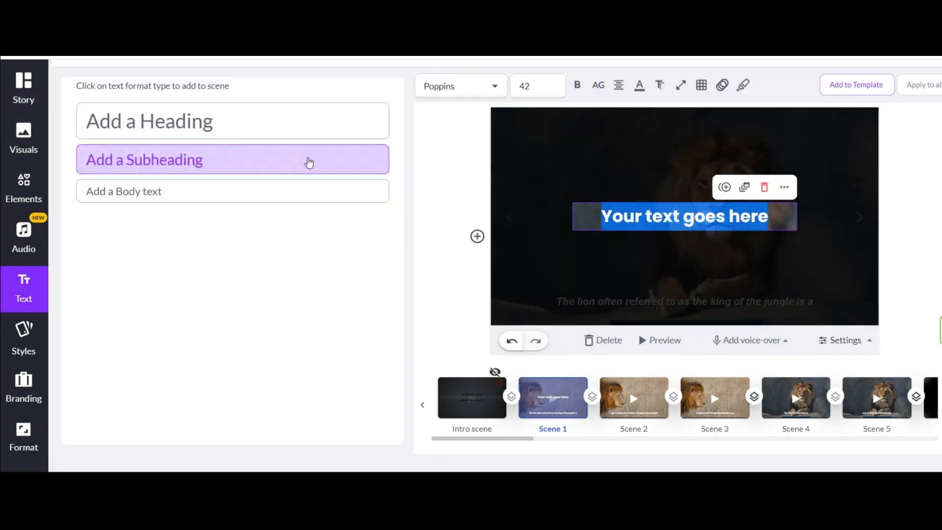
{"action": "type", "text": "AI TOOL"}
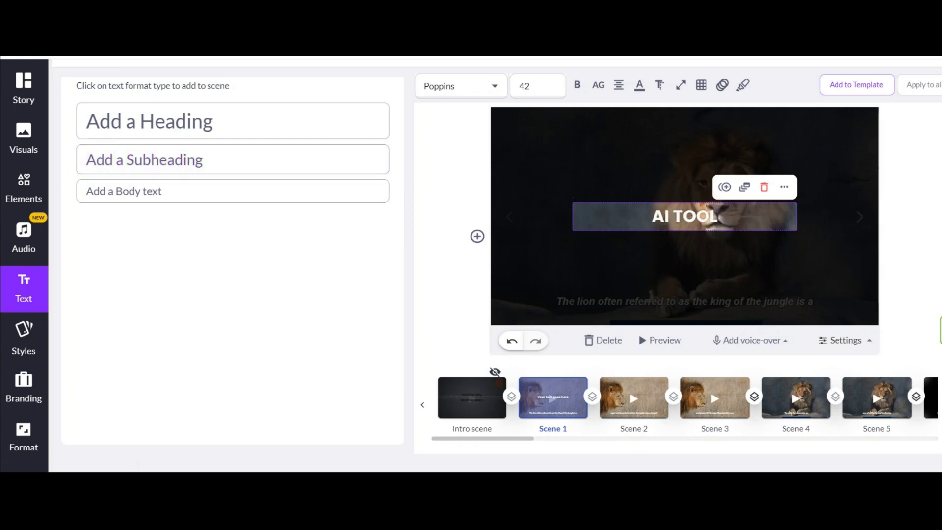
{"action": "left_click_drag", "start_coordinate": [711, 221], "coordinate": [629, 172]}
Give the AI TOOL text a medium-speed Typewriter entrance and preview it.
{"action": "left_click", "coordinate": [723, 86]}
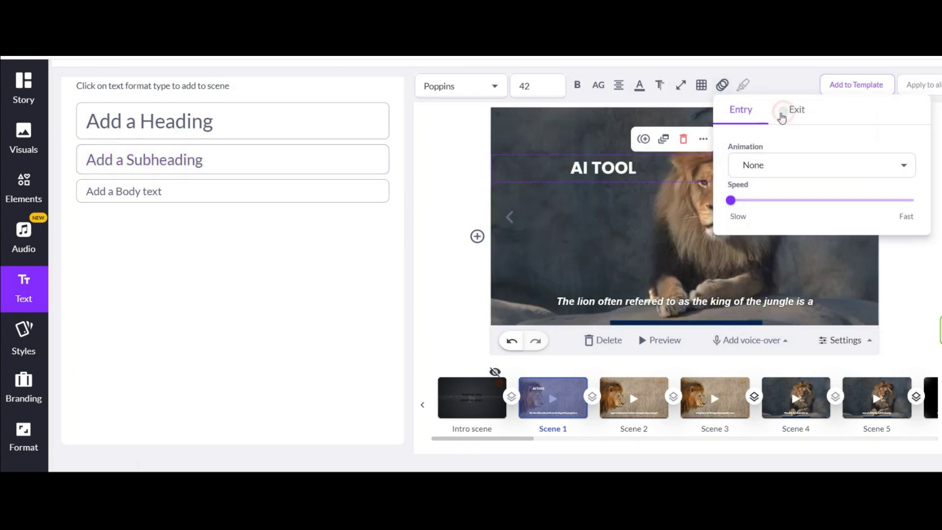
{"action": "left_click", "coordinate": [761, 165]}
{"action": "left_click", "coordinate": [773, 180]}
{"action": "left_click_drag", "start_coordinate": [732, 200], "coordinate": [820, 202]}
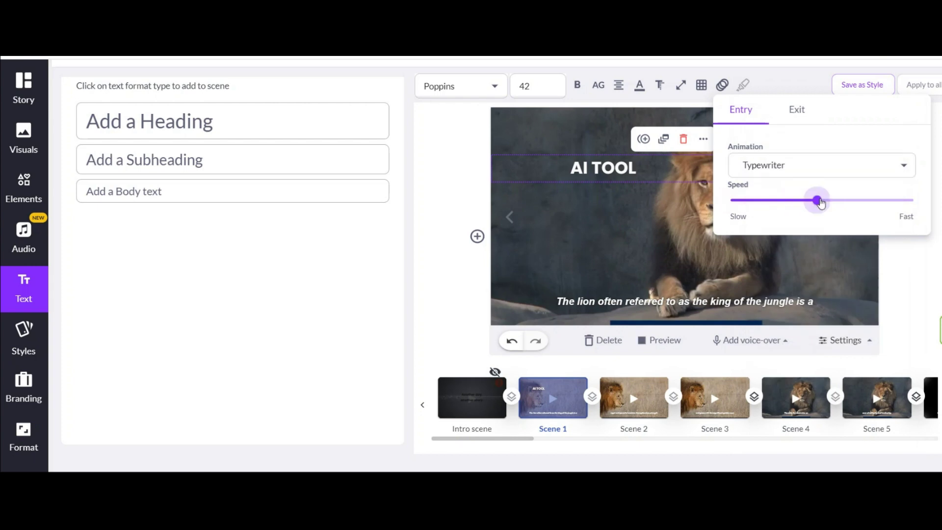
{"action": "left_click", "coordinate": [670, 214]}
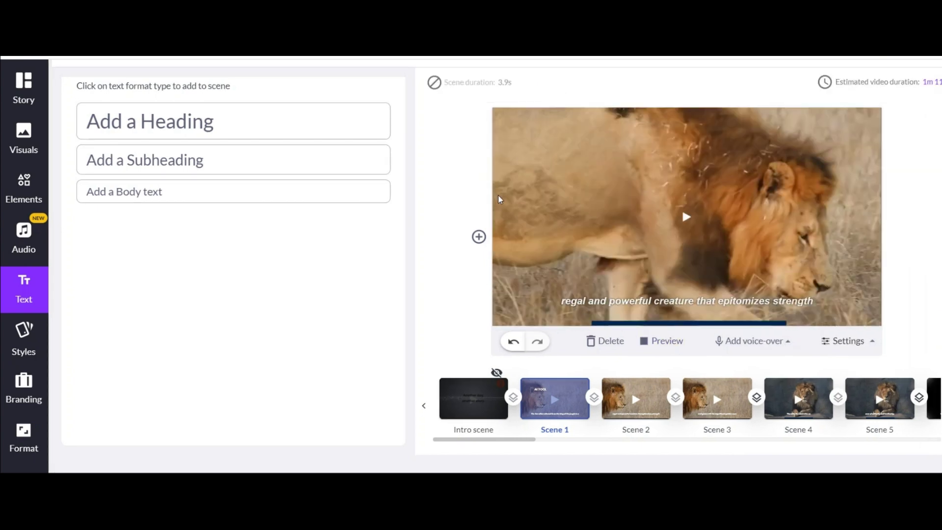
{"action": "left_click", "coordinate": [479, 237]}
Insert a new blank scene with a light pink background.
{"action": "left_click", "coordinate": [518, 233]}
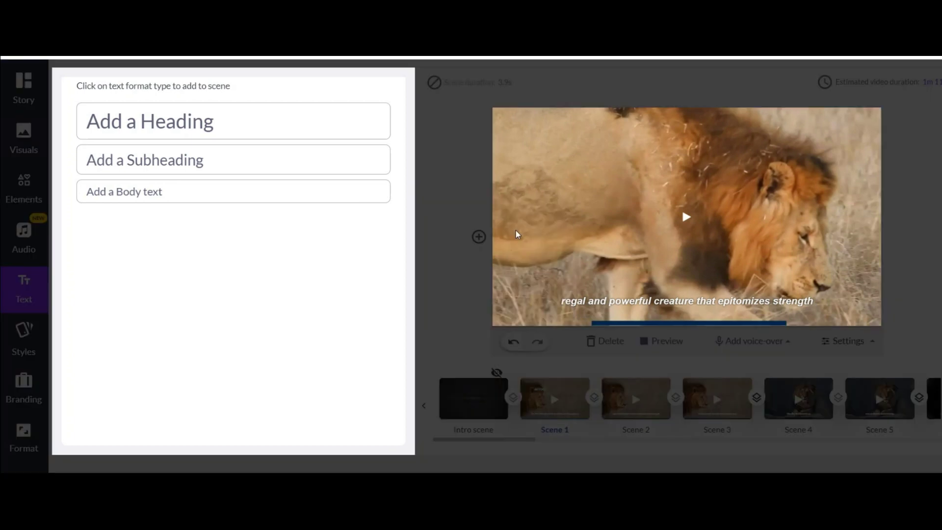
{"action": "scroll", "coordinate": [260, 325], "scroll_direction": "down", "scroll_amount": 1}
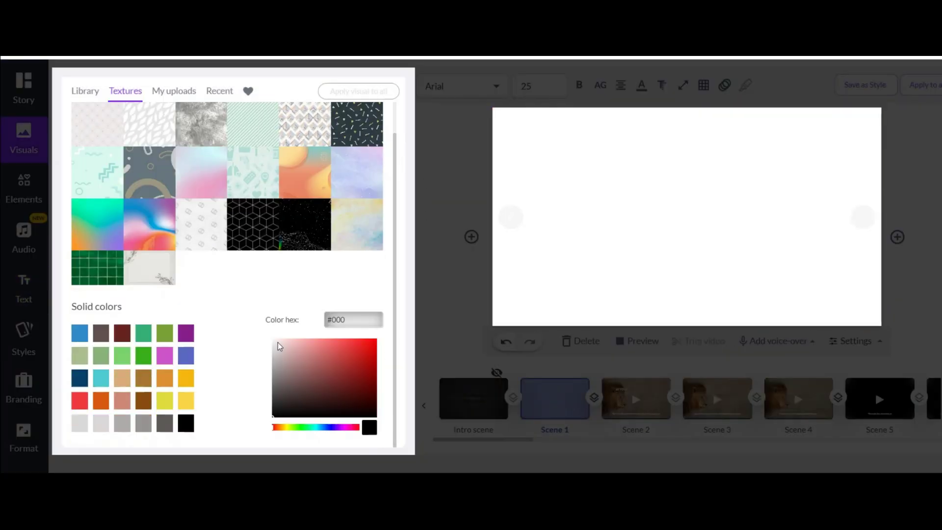
{"action": "left_click", "coordinate": [437, 196]}
Add the HELLO! sticker and rainbow man GIF, placing the sticker upper right.
{"action": "left_click", "coordinate": [24, 188]}
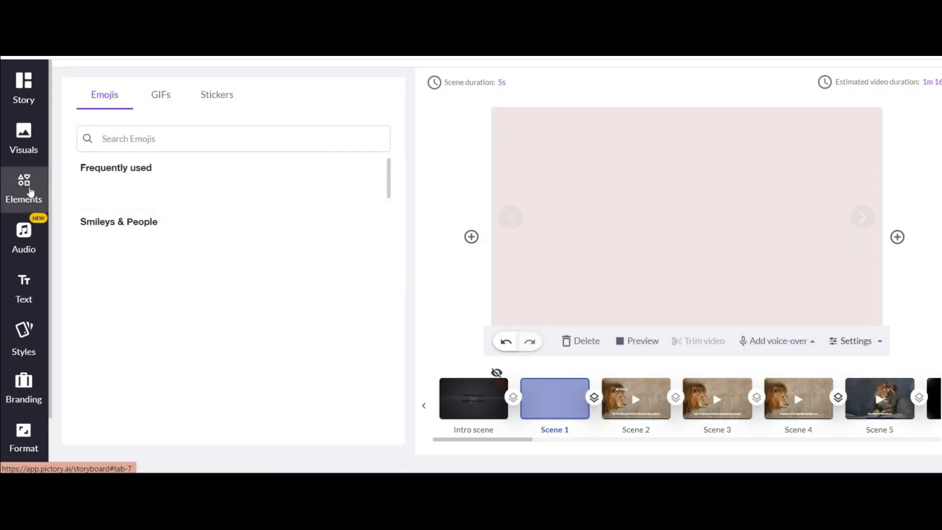
{"action": "left_click", "coordinate": [160, 95]}
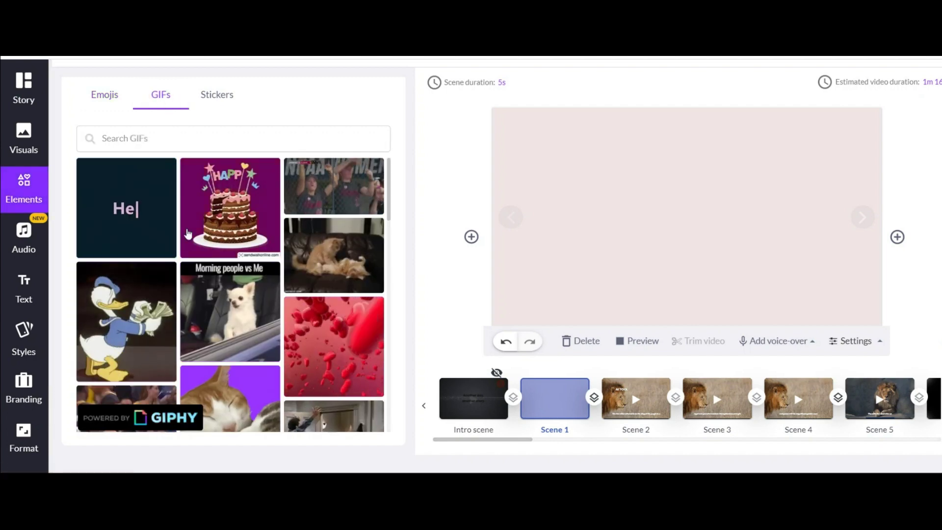
{"action": "scroll", "coordinate": [190, 250], "scroll_direction": "down", "scroll_amount": 5}
{"action": "scroll", "coordinate": [189, 250], "scroll_direction": "down", "scroll_amount": 5}
{"action": "left_click", "coordinate": [217, 94]}
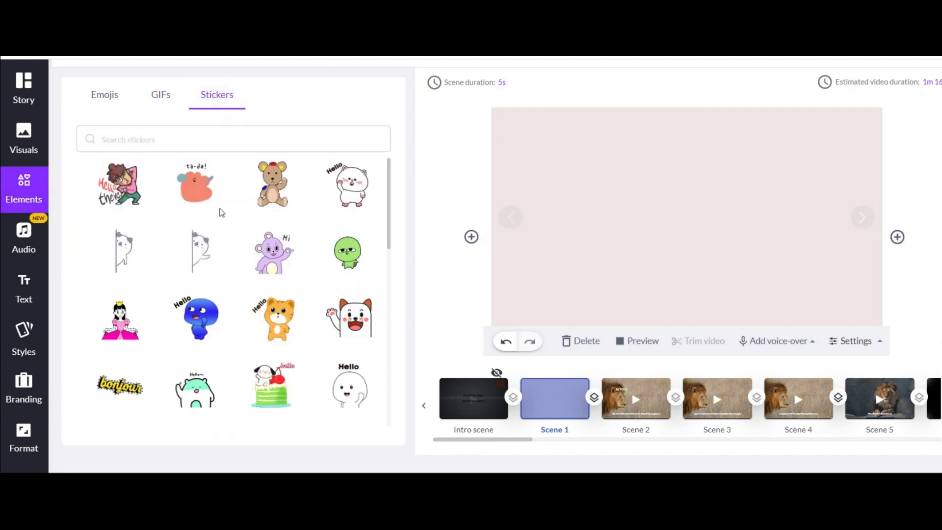
{"action": "scroll", "coordinate": [220, 219], "scroll_direction": "down", "scroll_amount": 2}
{"action": "scroll", "coordinate": [220, 219], "scroll_direction": "down", "scroll_amount": 3}
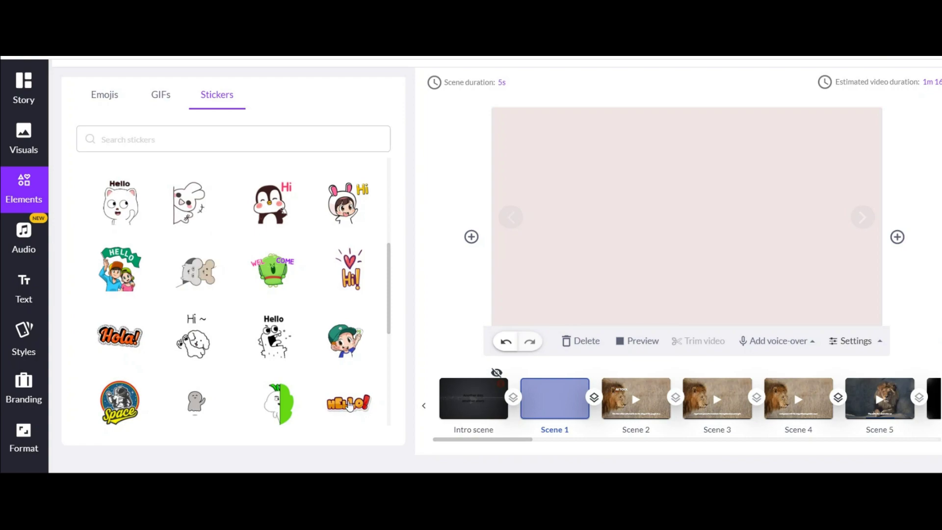
{"action": "left_click", "coordinate": [348, 403]}
{"action": "left_click", "coordinate": [160, 94]}
{"action": "left_click", "coordinate": [230, 243]}
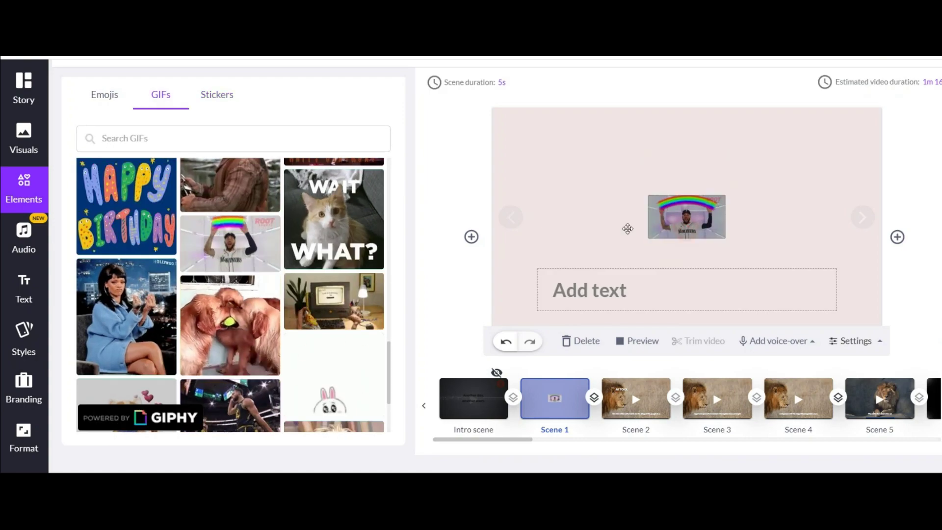
{"action": "left_click_drag", "start_coordinate": [686, 217], "coordinate": [754, 170]}
Browse the uploaded and stock visuals libraries for the scene.
{"action": "left_click", "coordinate": [24, 139]}
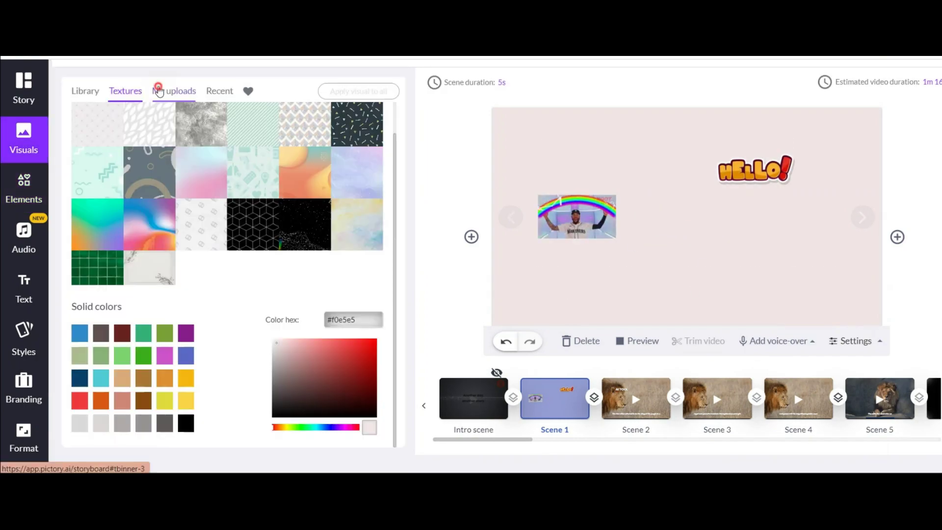
{"action": "left_click", "coordinate": [173, 90]}
{"action": "left_click", "coordinate": [85, 91]}
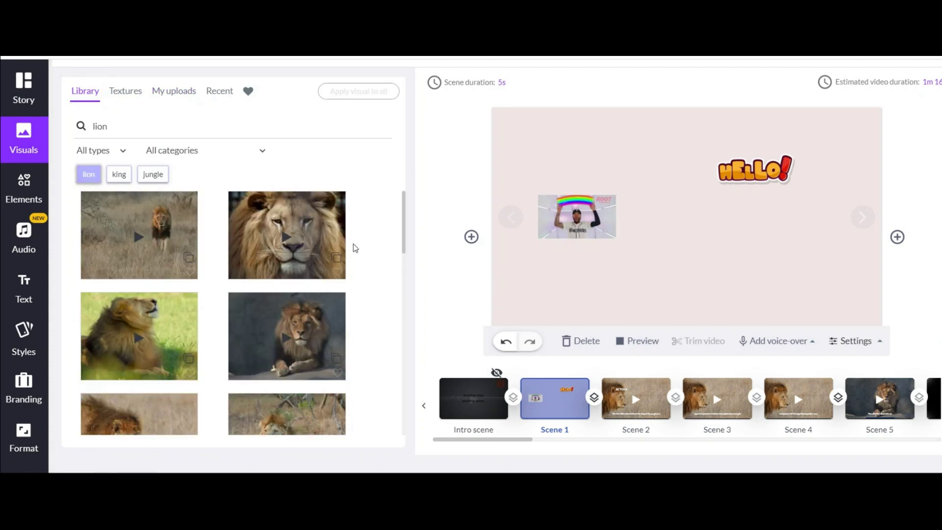
Delete the test scene and mute uploaded video audio across all scenes.
{"action": "left_click", "coordinate": [581, 341]}
{"action": "left_click", "coordinate": [572, 284]}
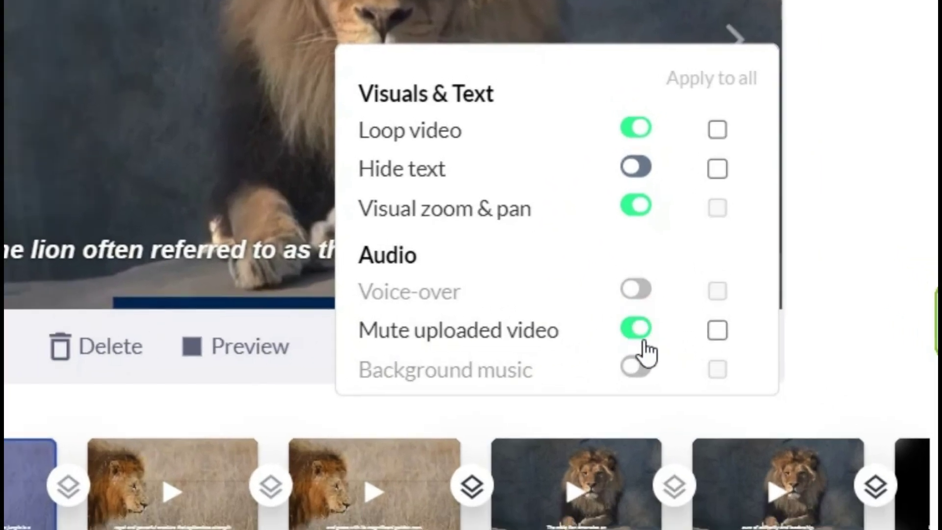
{"action": "left_click", "coordinate": [717, 331]}
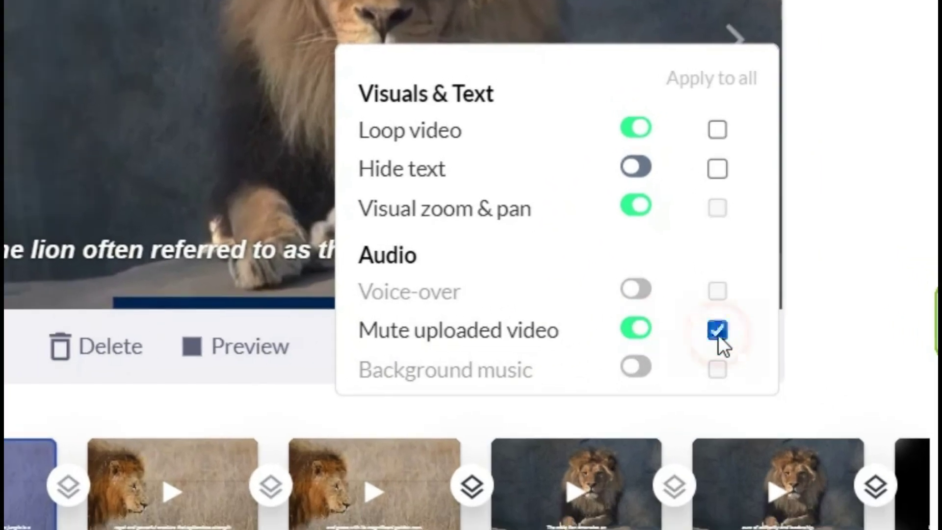
{"action": "left_click", "coordinate": [890, 344]}
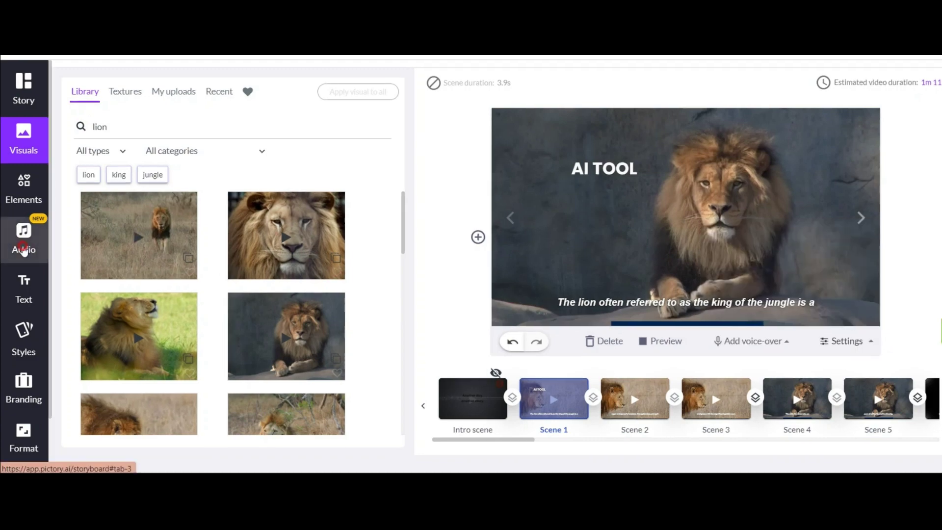
Browse the genre, purpose and mood music filters, then apply the Glam Jam track.
{"action": "left_click", "coordinate": [24, 238]}
{"action": "scroll", "coordinate": [213, 295], "scroll_direction": "down", "scroll_amount": 5}
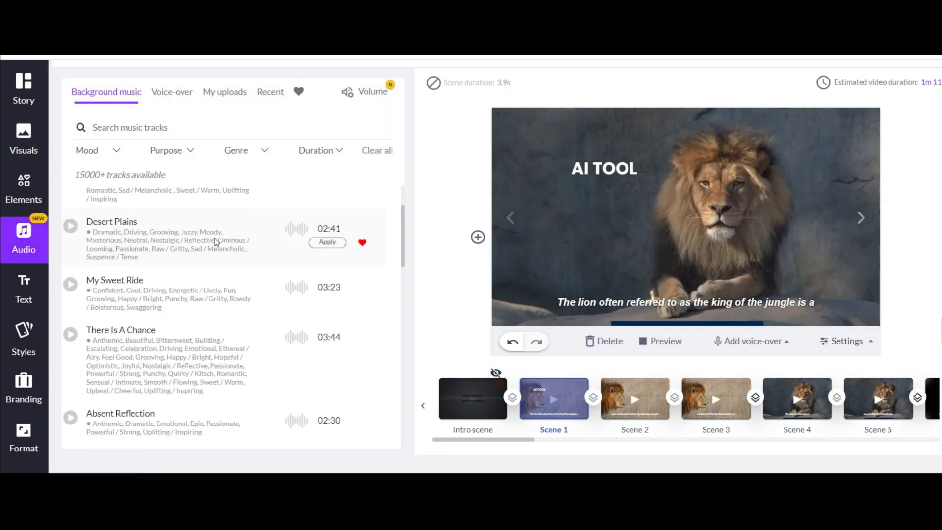
{"action": "scroll", "coordinate": [214, 295], "scroll_direction": "down", "scroll_amount": 3}
{"action": "scroll", "coordinate": [235, 368], "scroll_direction": "up", "scroll_amount": 4}
{"action": "scroll", "coordinate": [235, 368], "scroll_direction": "up", "scroll_amount": 5}
{"action": "left_click", "coordinate": [243, 151]}
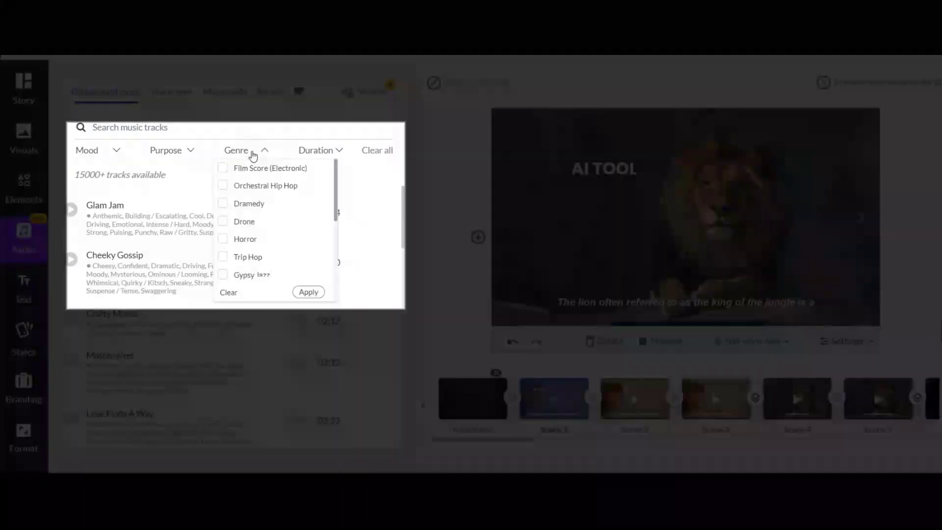
{"action": "left_click", "coordinate": [168, 152]}
{"action": "left_click", "coordinate": [96, 152]}
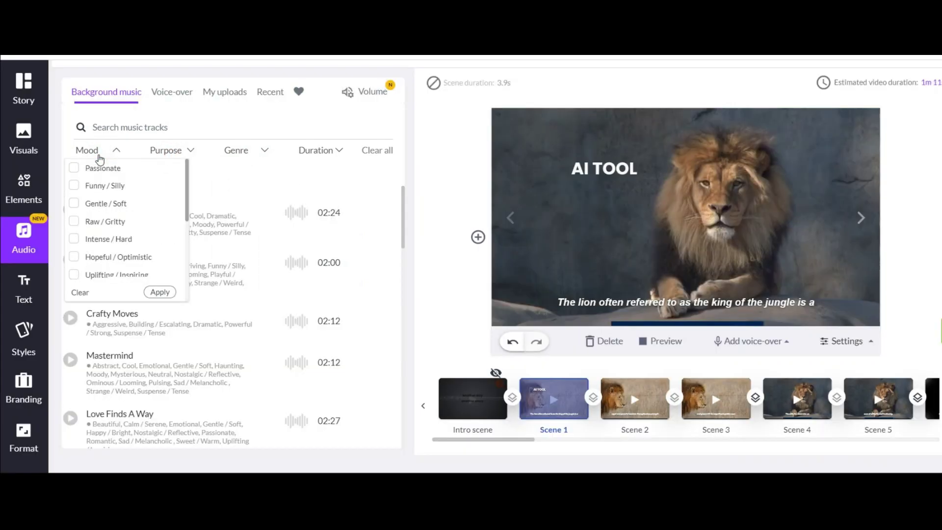
{"action": "left_click", "coordinate": [424, 153]}
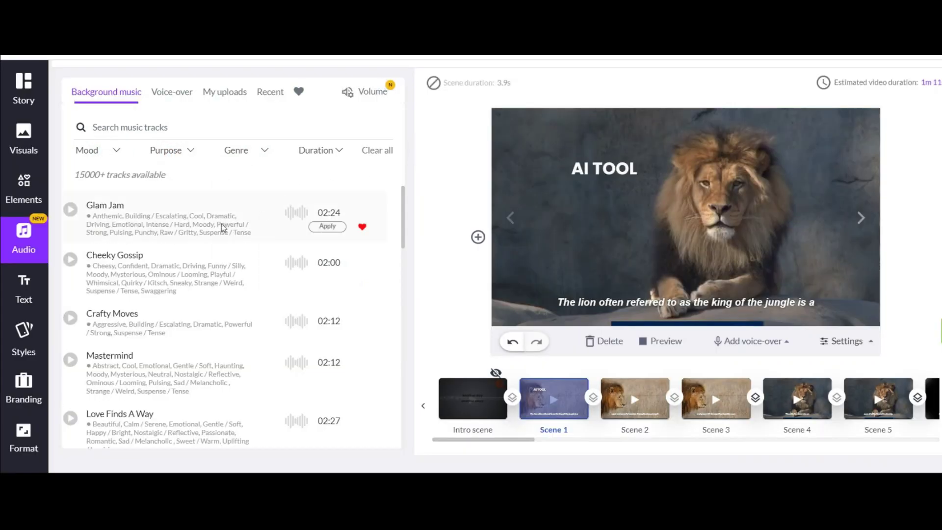
{"action": "scroll", "coordinate": [247, 227], "scroll_direction": "down", "scroll_amount": 3}
{"action": "scroll", "coordinate": [248, 226], "scroll_direction": "down", "scroll_amount": 2}
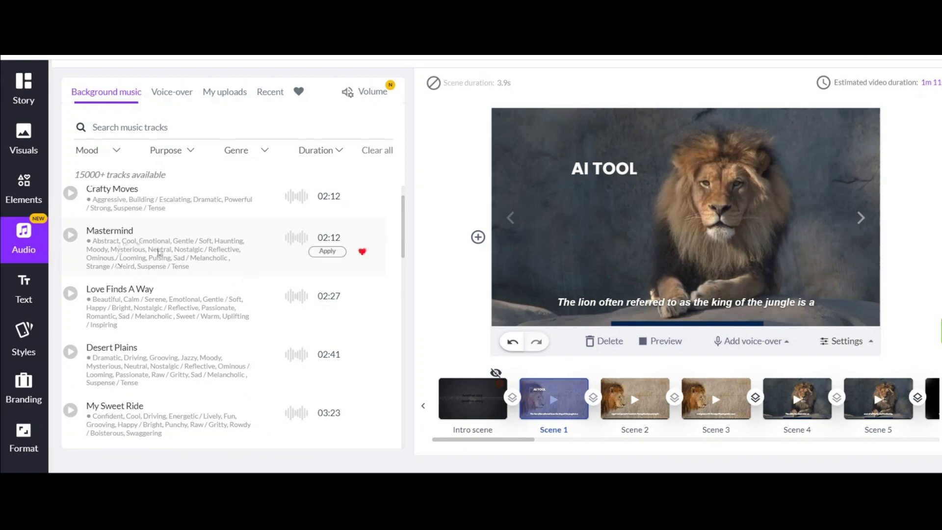
{"action": "scroll", "coordinate": [159, 253], "scroll_direction": "down", "scroll_amount": 2}
{"action": "scroll", "coordinate": [128, 262], "scroll_direction": "down", "scroll_amount": 2}
{"action": "scroll", "coordinate": [128, 262], "scroll_direction": "up", "scroll_amount": 6}
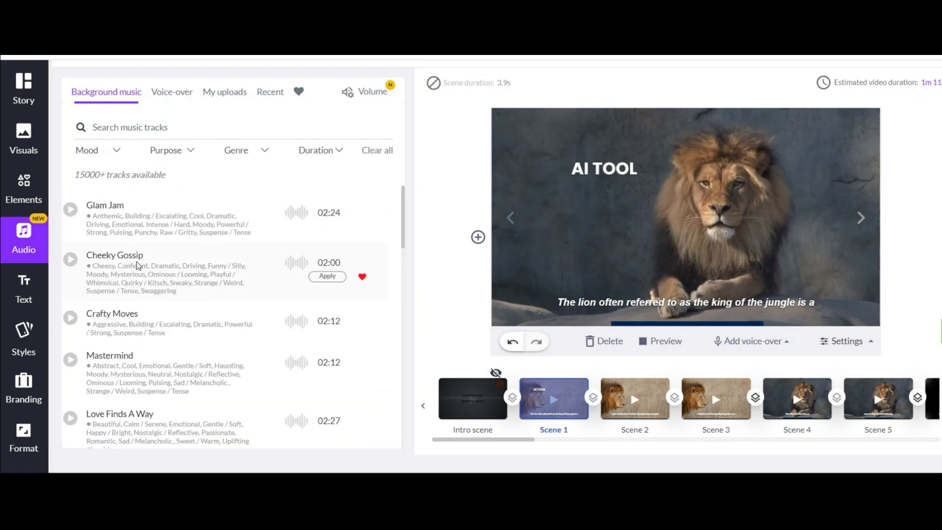
{"action": "scroll", "coordinate": [137, 262], "scroll_direction": "up", "scroll_amount": 2}
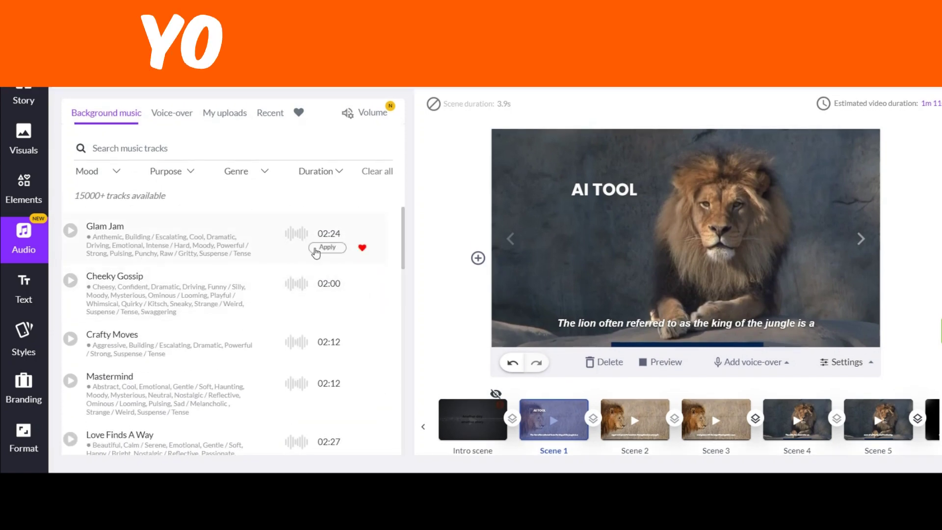
{"action": "left_click", "coordinate": [327, 248]}
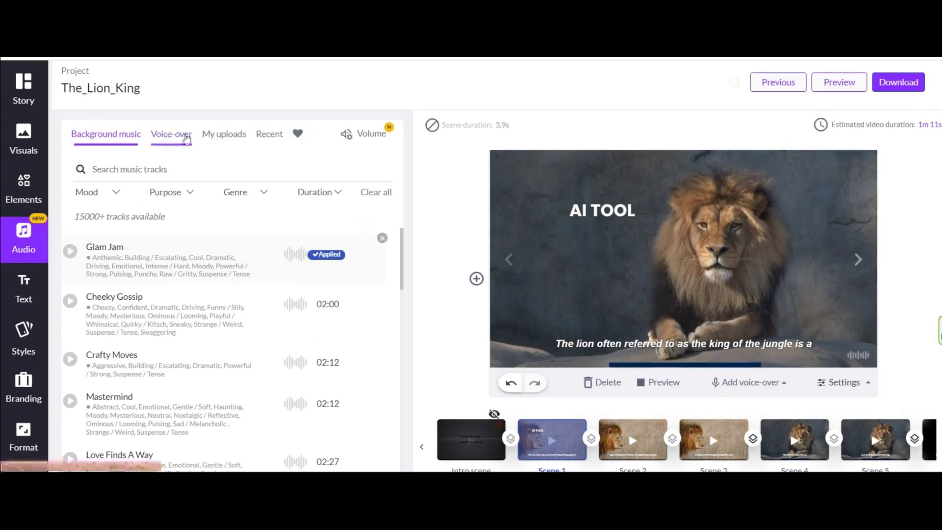
Filter the AI voice-over voices to female and choose the Ava voice.
{"action": "left_click", "coordinate": [170, 135]}
{"action": "scroll", "coordinate": [156, 254], "scroll_direction": "down", "scroll_amount": 5}
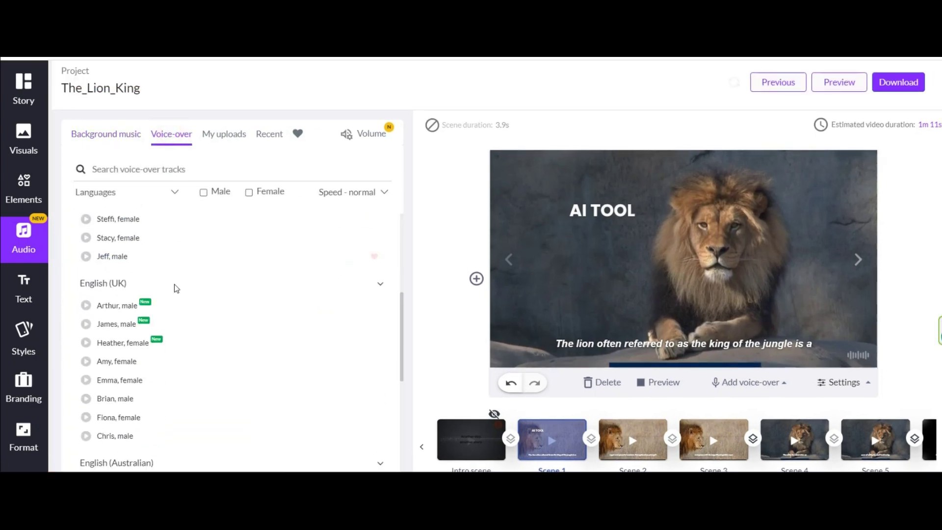
{"action": "scroll", "coordinate": [157, 266], "scroll_direction": "up", "scroll_amount": 2}
{"action": "scroll", "coordinate": [158, 278], "scroll_direction": "up", "scroll_amount": 4}
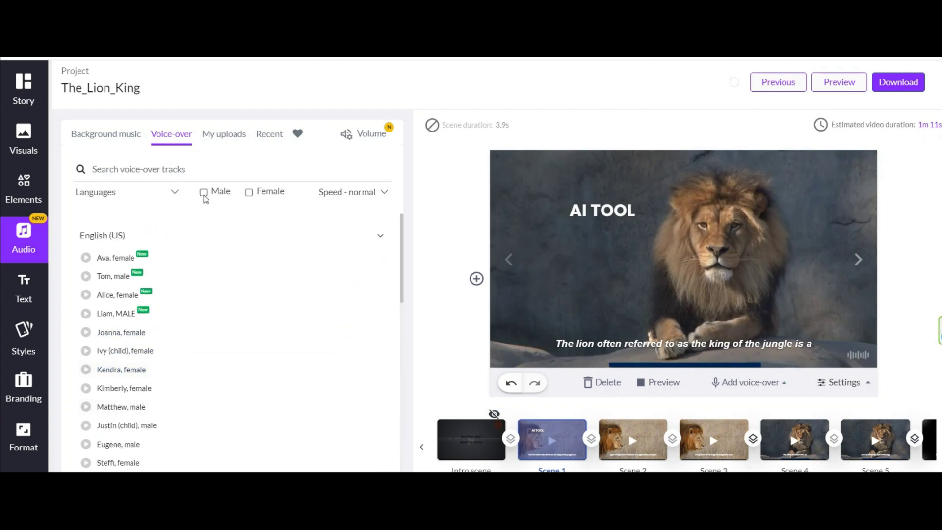
{"action": "left_click", "coordinate": [204, 192]}
{"action": "left_click", "coordinate": [249, 192]}
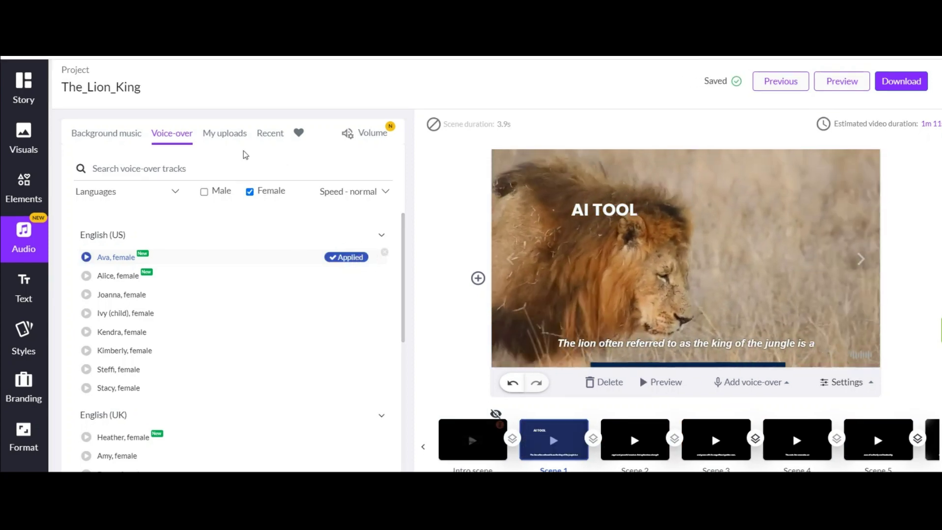
Check the uploaded voice-over files, then return to the scene-by-scene story text and Branding.
{"action": "left_click", "coordinate": [216, 136]}
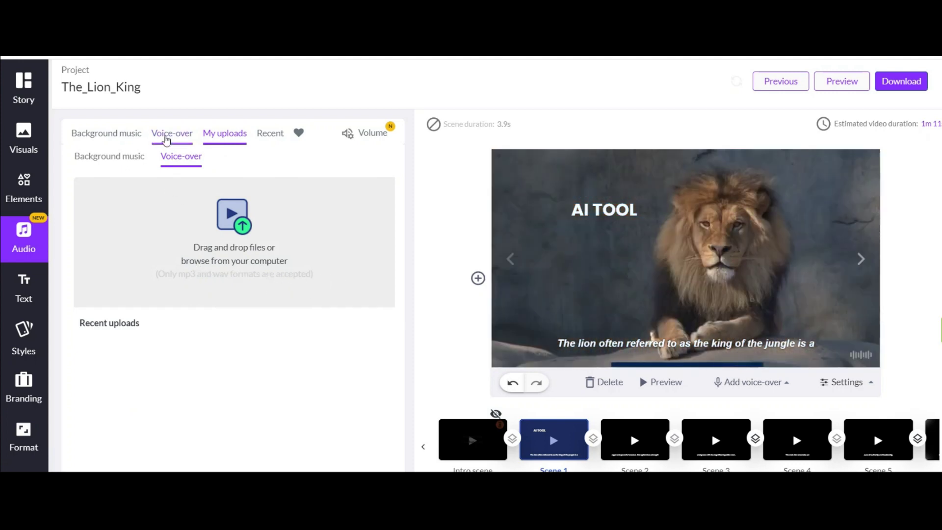
{"action": "left_click", "coordinate": [170, 134]}
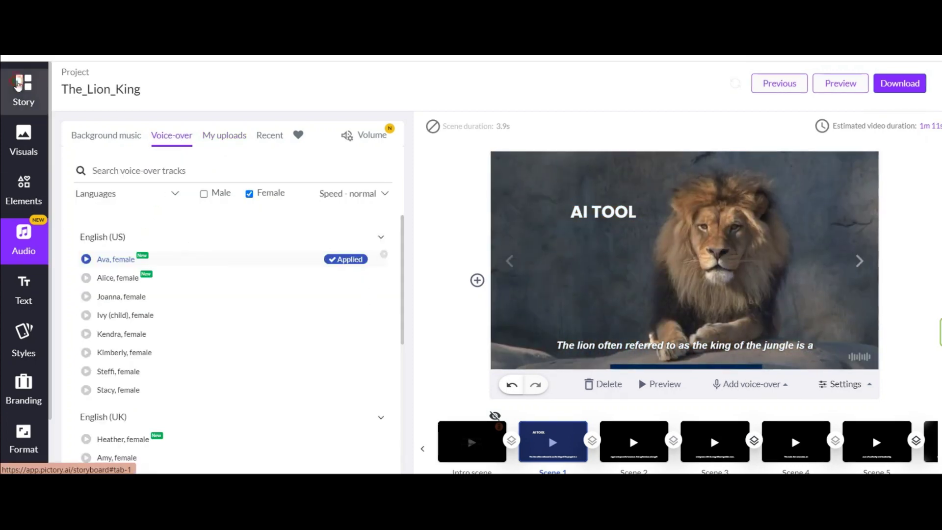
{"action": "left_click", "coordinate": [23, 88]}
{"action": "scroll", "coordinate": [576, 332], "scroll_direction": "down", "scroll_amount": 1}
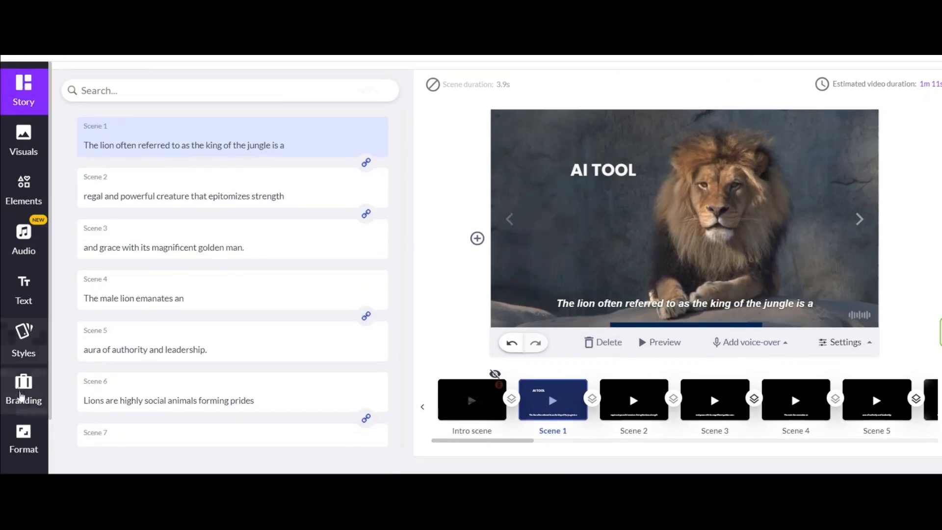
{"action": "left_click", "coordinate": [21, 394]}
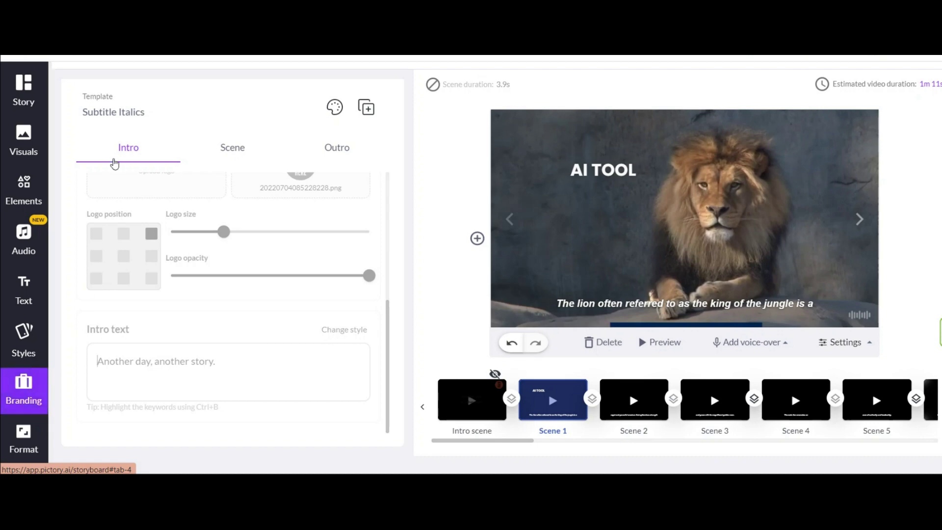
Review the Scene and Outro branding tabs, ending on the Scene logo settings.
{"action": "left_click", "coordinate": [222, 152]}
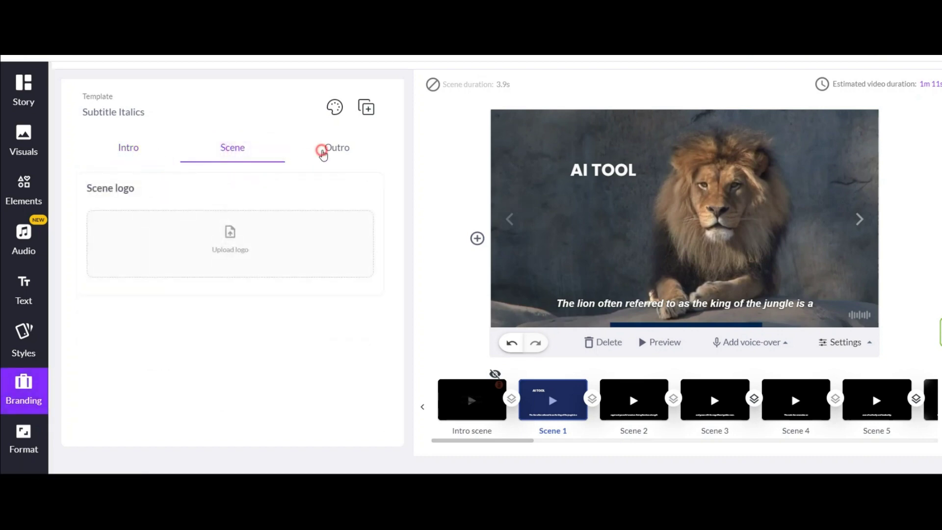
{"action": "left_click", "coordinate": [324, 151]}
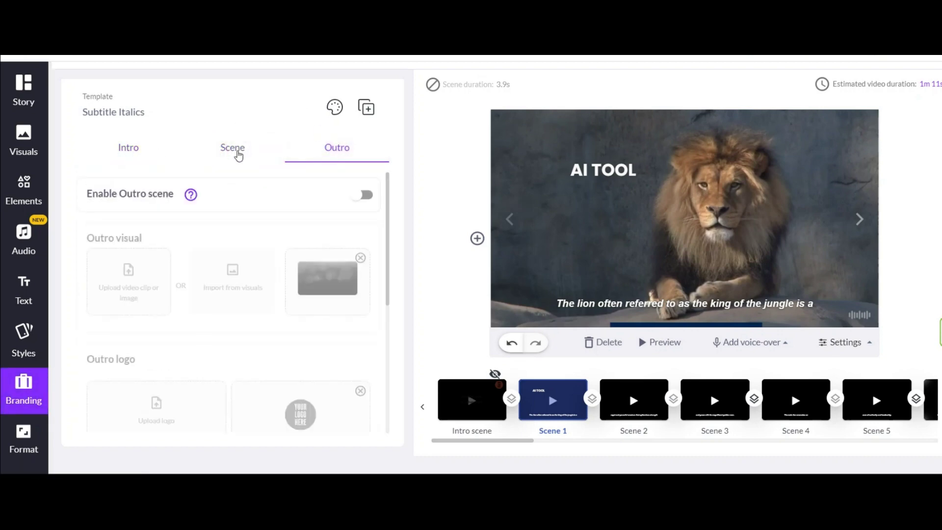
{"action": "left_click", "coordinate": [238, 154]}
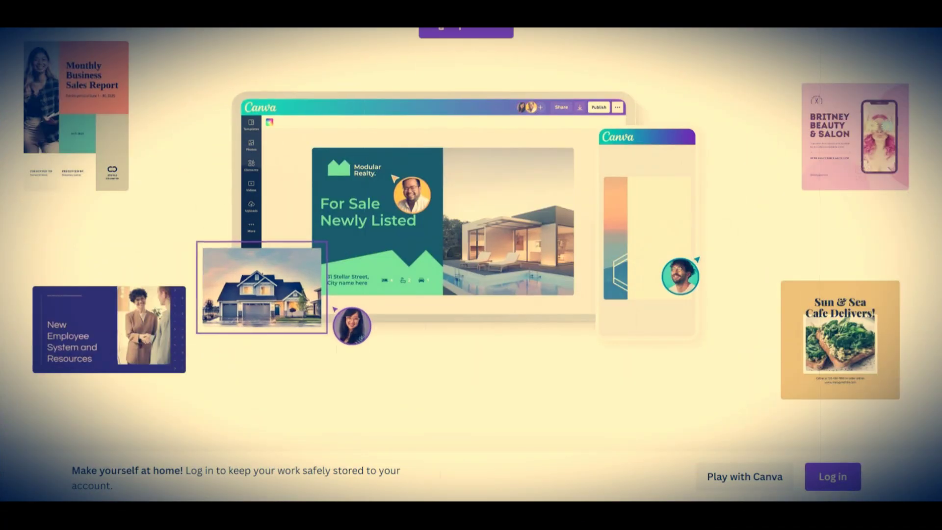
{"action": "scroll", "coordinate": [471, 265], "scroll_direction": "down", "scroll_amount": 15}
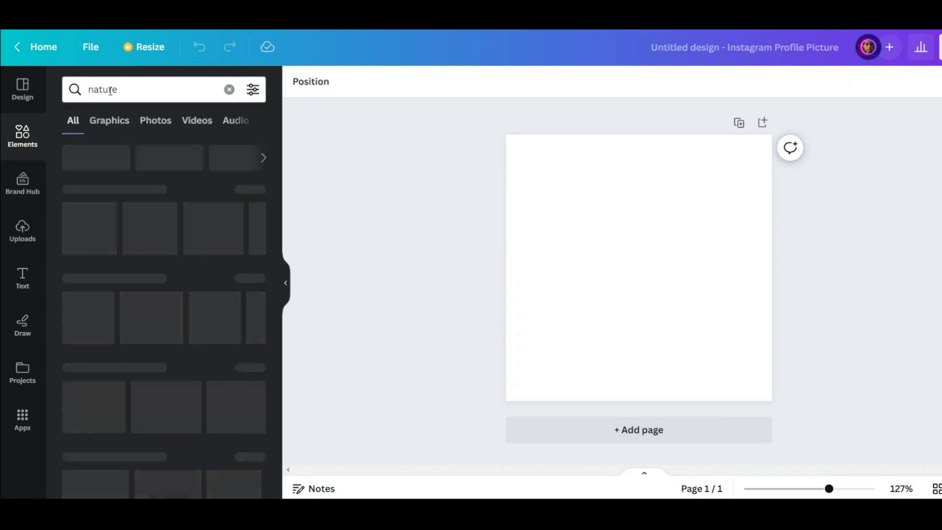
Add the mountain-path nature photo to the design and search for 'circle frame'.
{"action": "left_click", "coordinate": [156, 120]}
{"action": "scroll", "coordinate": [155, 250], "scroll_direction": "down", "scroll_amount": 5}
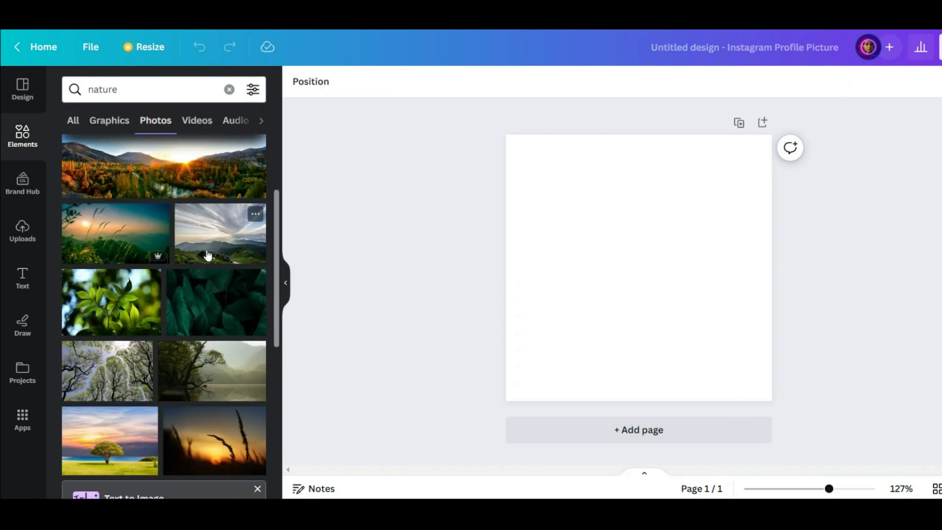
{"action": "scroll", "coordinate": [155, 250], "scroll_direction": "down", "scroll_amount": 5}
{"action": "scroll", "coordinate": [215, 316], "scroll_direction": "down", "scroll_amount": 5}
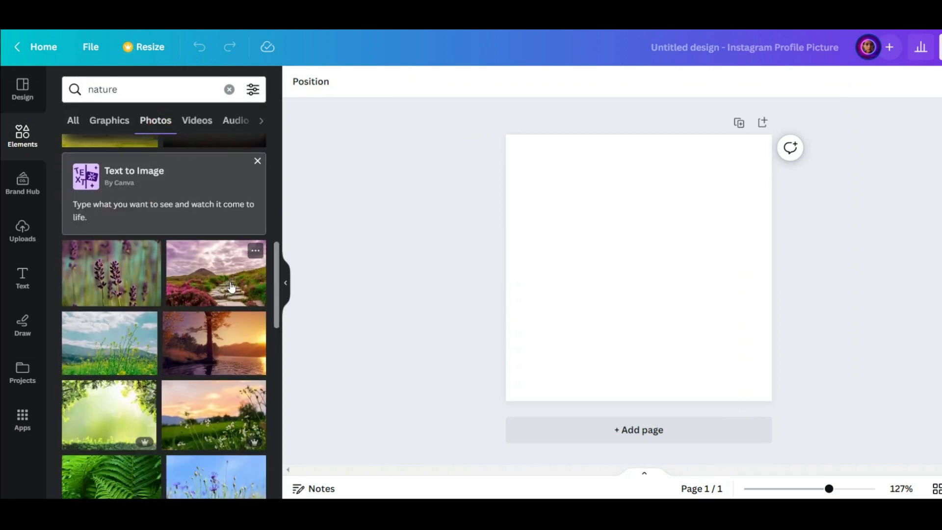
{"action": "left_click", "coordinate": [216, 273]}
{"action": "double_click", "coordinate": [140, 90]}
{"action": "type", "text": "ci"}
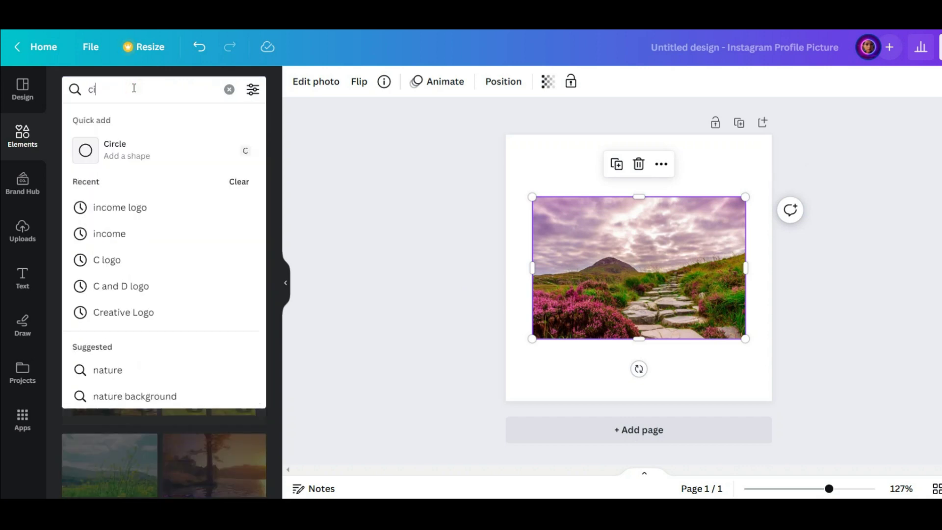
{"action": "type", "text": "rcle frame"}
{"action": "key", "text": "Return"}
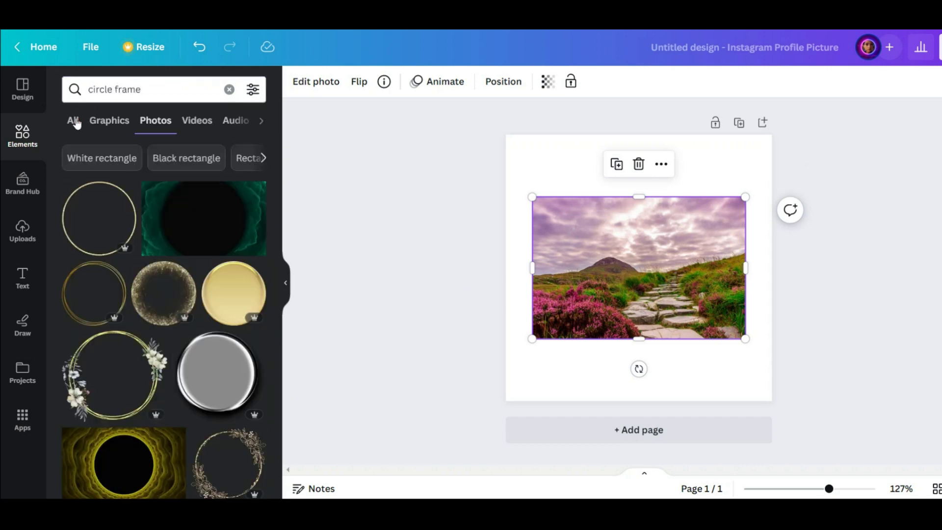
Place the landscape photo in a circular frame, enlarge it and centre it.
{"action": "left_click", "coordinate": [73, 121]}
{"action": "left_click", "coordinate": [145, 228]}
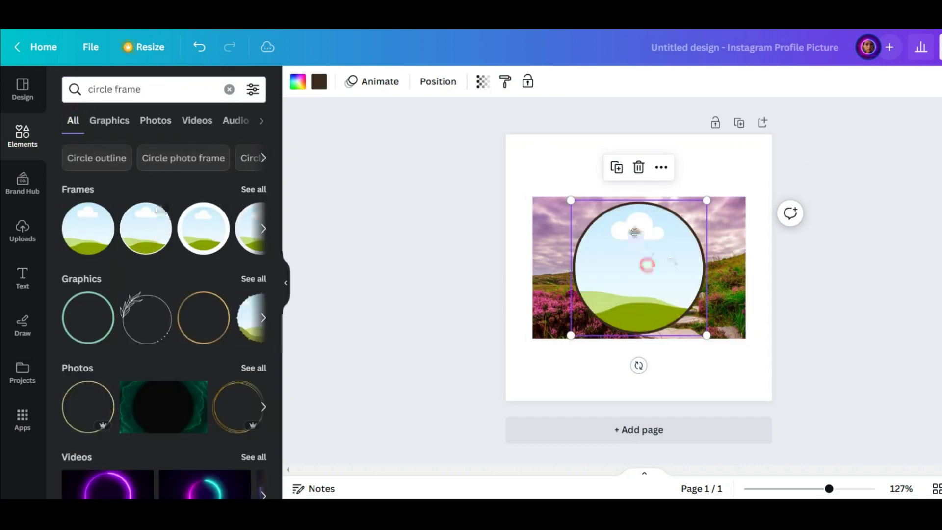
{"action": "left_click_drag", "start_coordinate": [639, 265], "coordinate": [626, 236]}
{"action": "left_click_drag", "start_coordinate": [693, 302], "coordinate": [762, 383]}
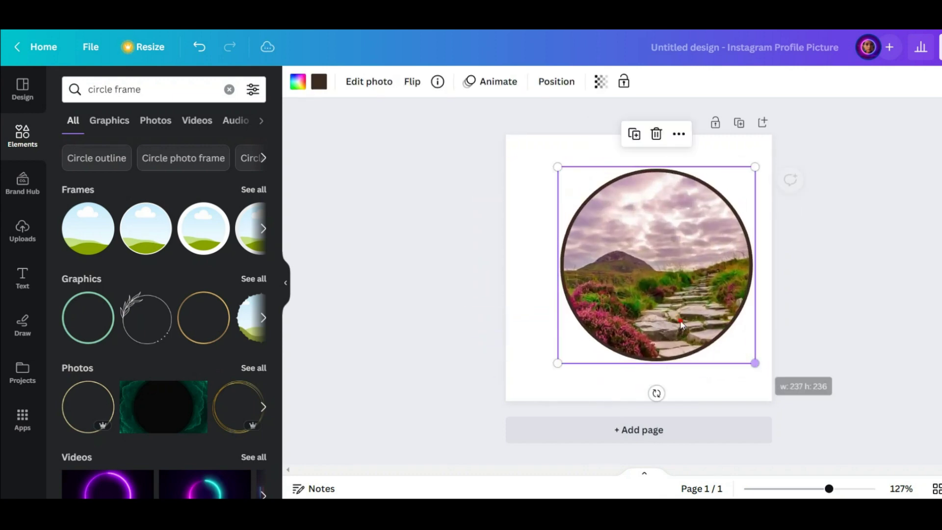
{"action": "mouse_move", "coordinate": [663, 325]}
{"action": "left_mouse_down"}
{"action": "mouse_move", "coordinate": [678, 338]}
{"action": "mouse_move", "coordinate": [641, 269]}
{"action": "left_mouse_up"}
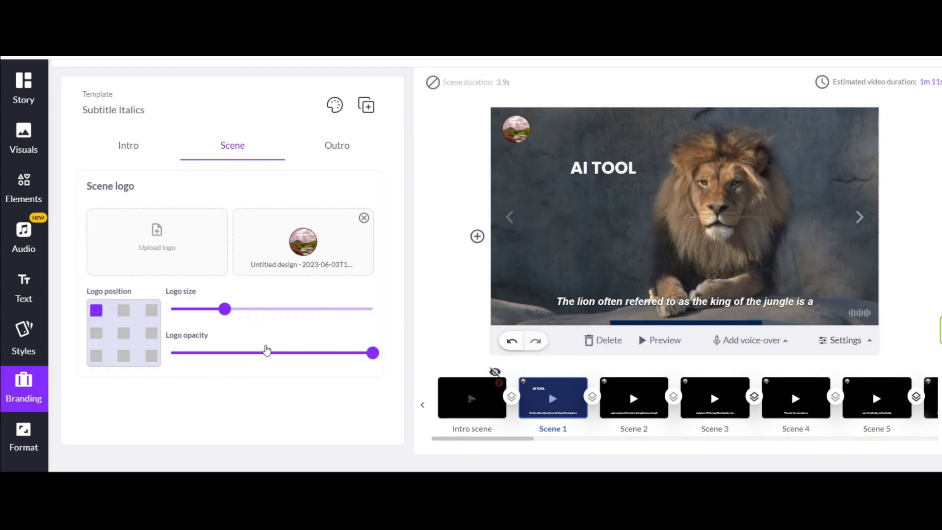
Toggle the intro scene on and back off, check Outro, then return to the script.
{"action": "left_click", "coordinate": [128, 145]}
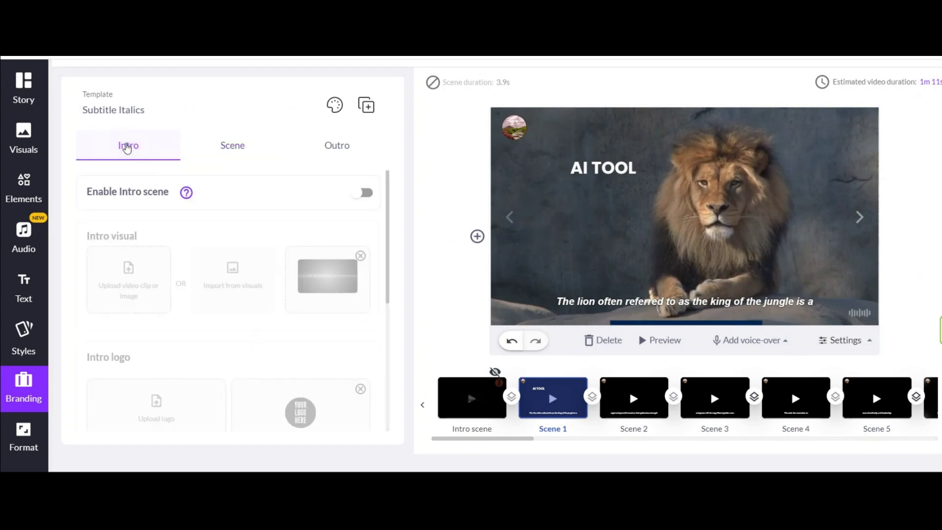
{"action": "left_click", "coordinate": [363, 196]}
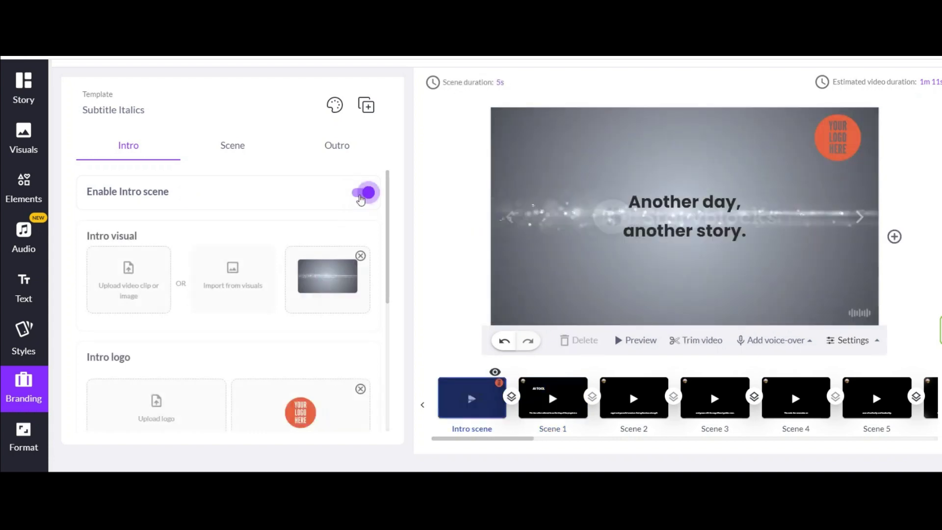
{"action": "left_click", "coordinate": [363, 196]}
{"action": "left_click", "coordinate": [346, 156]}
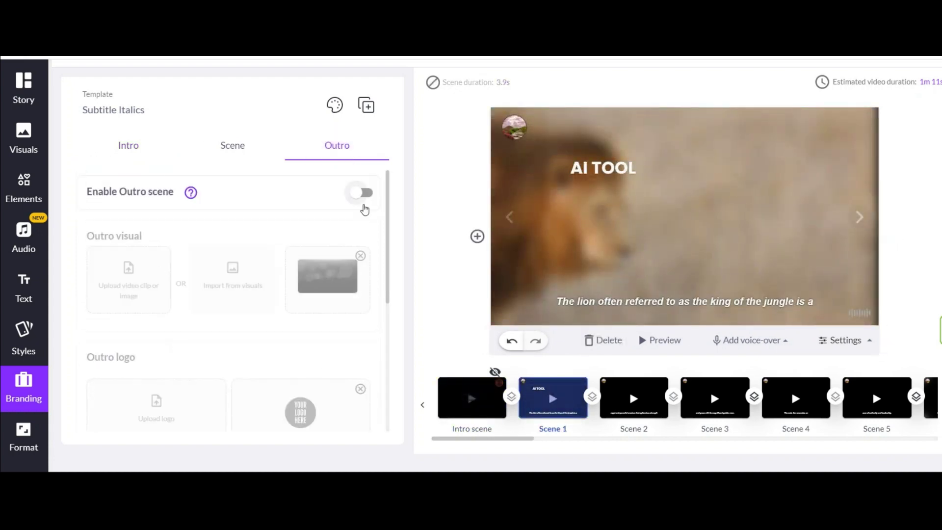
{"action": "left_click", "coordinate": [33, 89]}
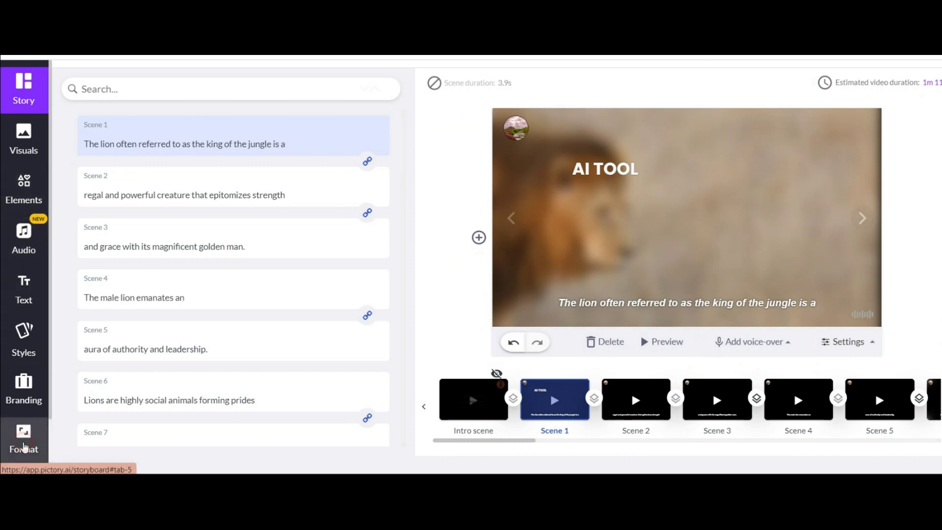
Try the 9:16 portrait and 1:1 square formats, then revert to 16:9 landscape.
{"action": "left_click", "coordinate": [25, 442]}
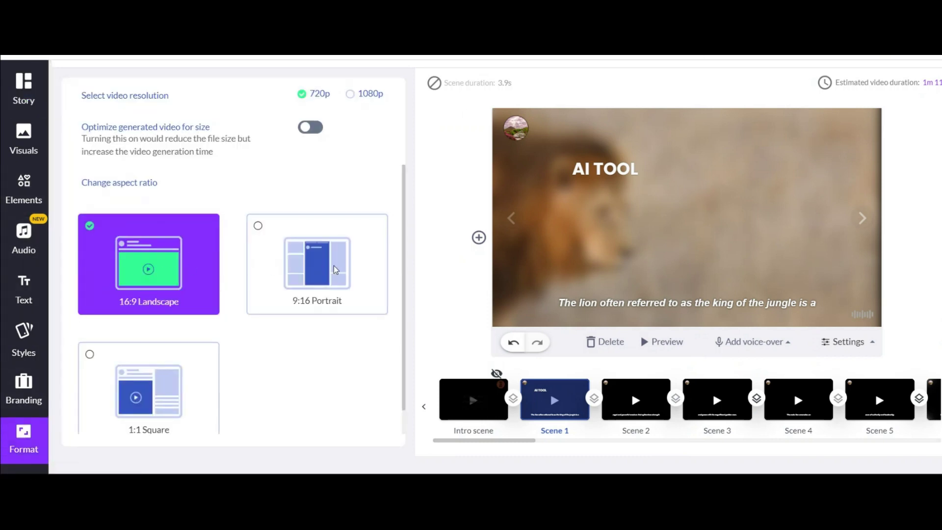
{"action": "scroll", "coordinate": [335, 269], "scroll_direction": "down", "scroll_amount": 1}
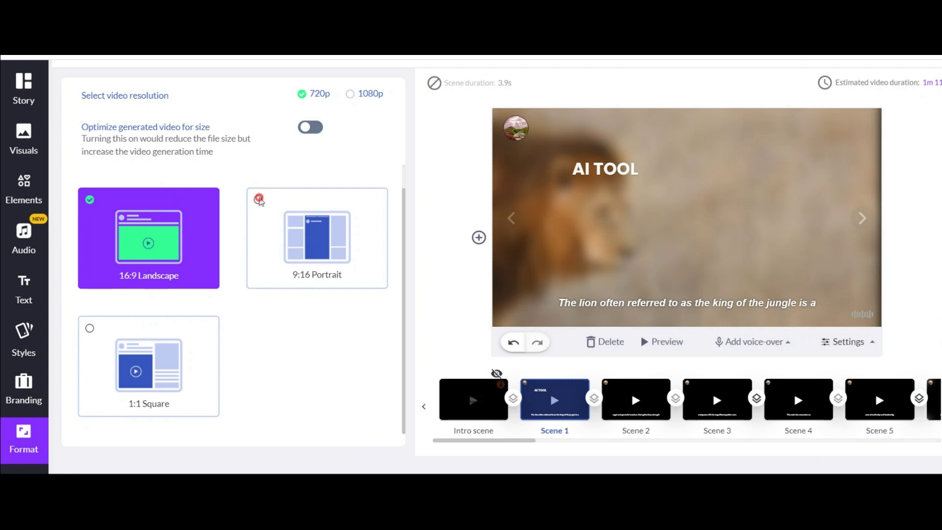
{"action": "left_click", "coordinate": [260, 200]}
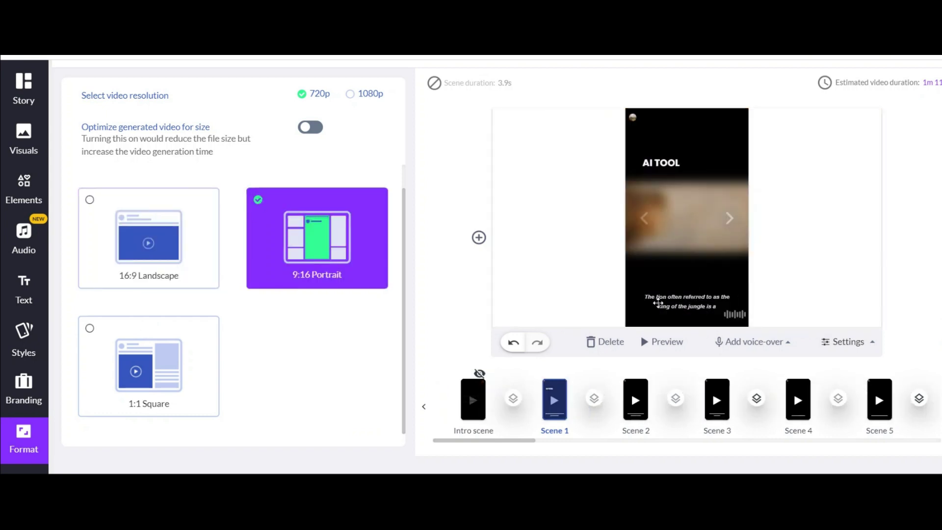
{"action": "left_click", "coordinate": [90, 329]}
{"action": "left_click", "coordinate": [89, 200]}
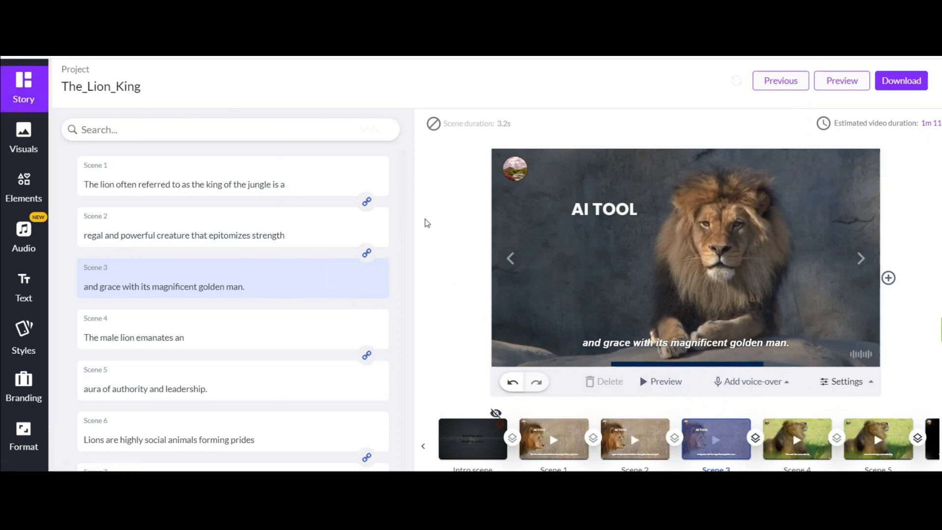
{"action": "scroll", "coordinate": [427, 223], "scroll_direction": "down", "scroll_amount": 1}
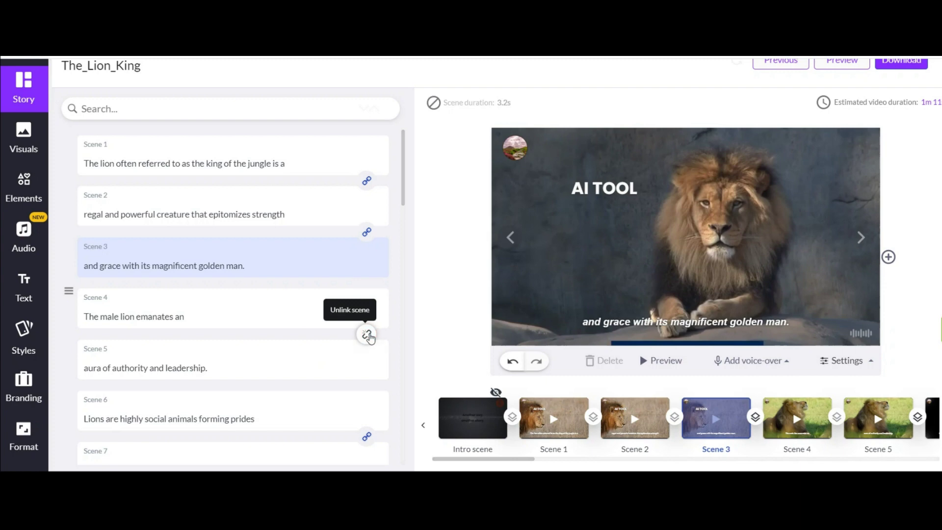
Unlink Scene 4 from Scene 3 and select Scene 4 in the preview.
{"action": "left_click", "coordinate": [368, 336]}
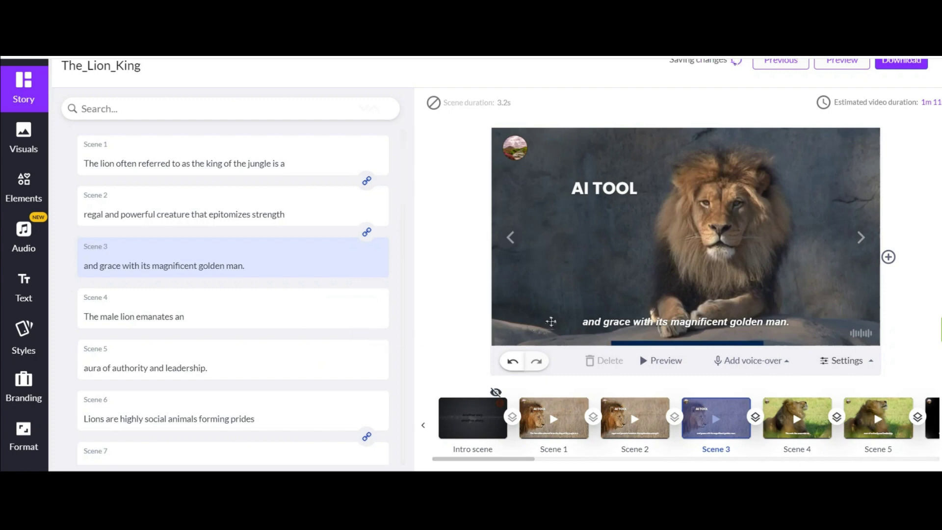
{"action": "mouse_move", "coordinate": [233, 308]}
{"action": "left_click", "coordinate": [292, 324]}
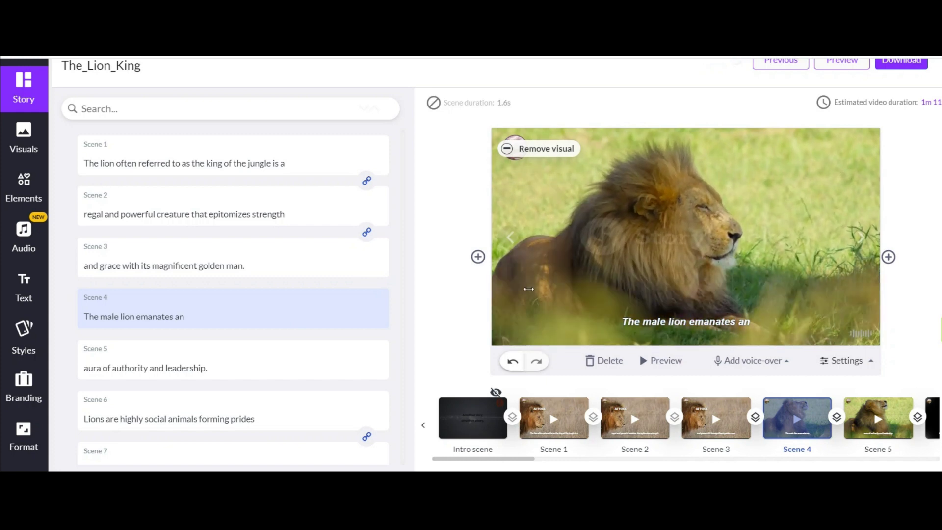
Find stock clips via the 'lion' tag and apply the close-up lion-face clip to Scene 4.
{"action": "left_click", "coordinate": [25, 147]}
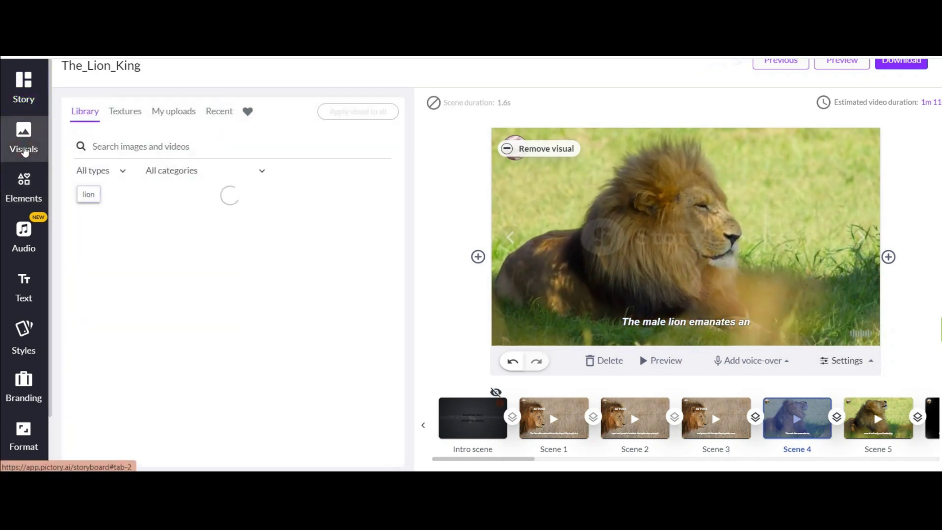
{"action": "left_click", "coordinate": [141, 146]}
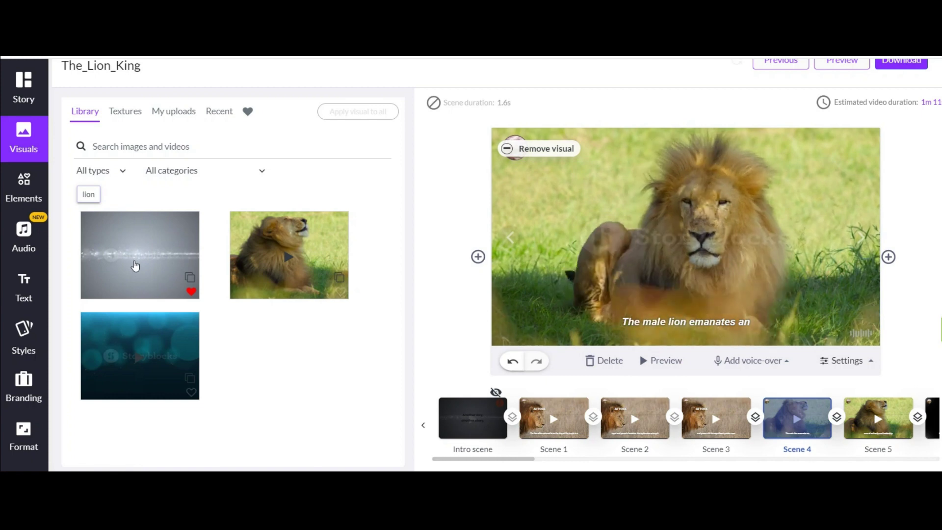
{"action": "type", "text": "animal"}
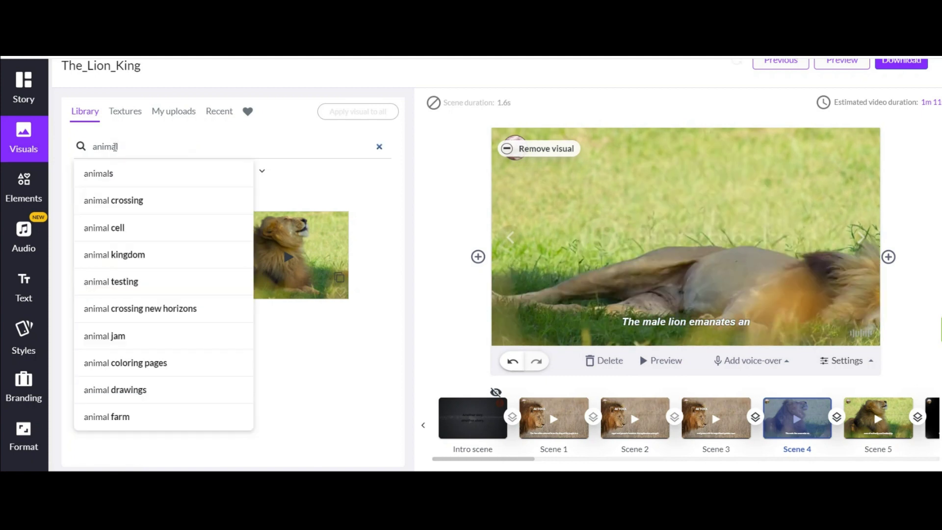
{"action": "left_click", "coordinate": [99, 174]}
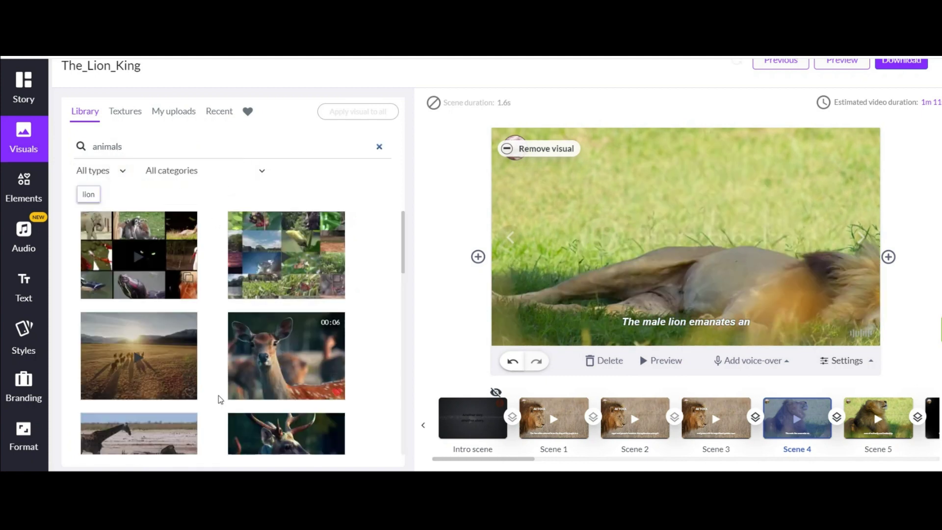
{"action": "left_click", "coordinate": [379, 147]}
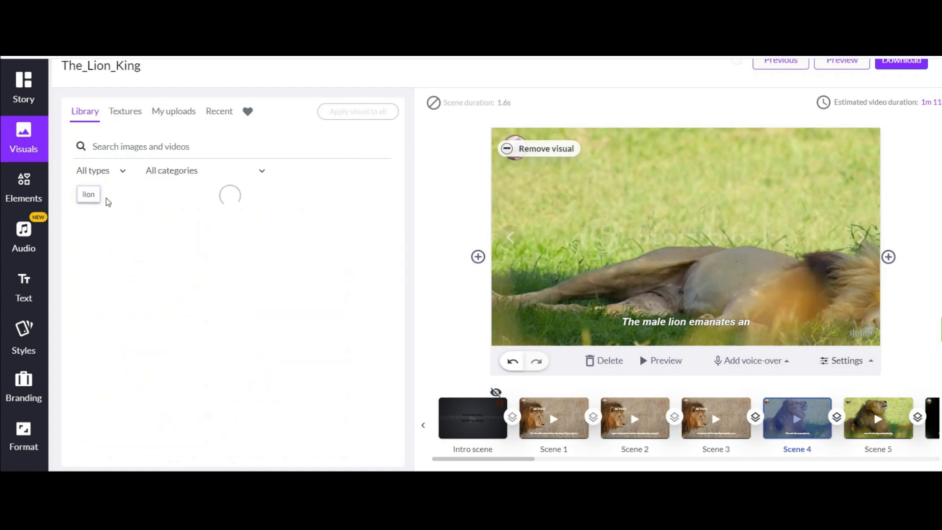
{"action": "left_click", "coordinate": [89, 195]}
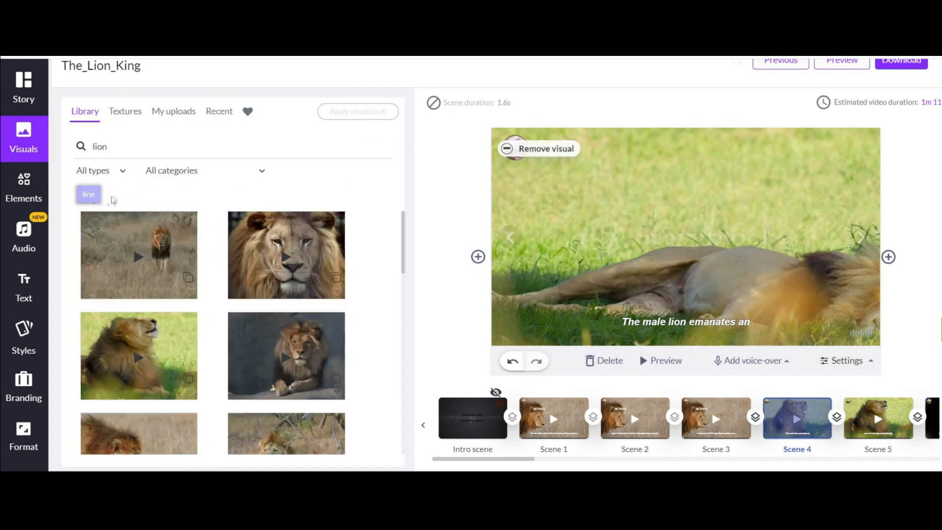
{"action": "scroll", "coordinate": [158, 251], "scroll_direction": "down", "scroll_amount": 5}
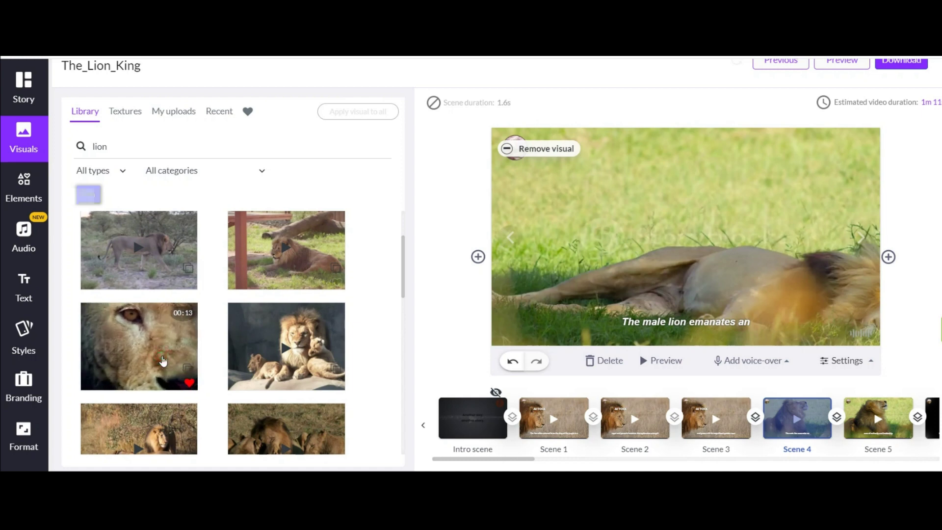
{"action": "left_click", "coordinate": [163, 361]}
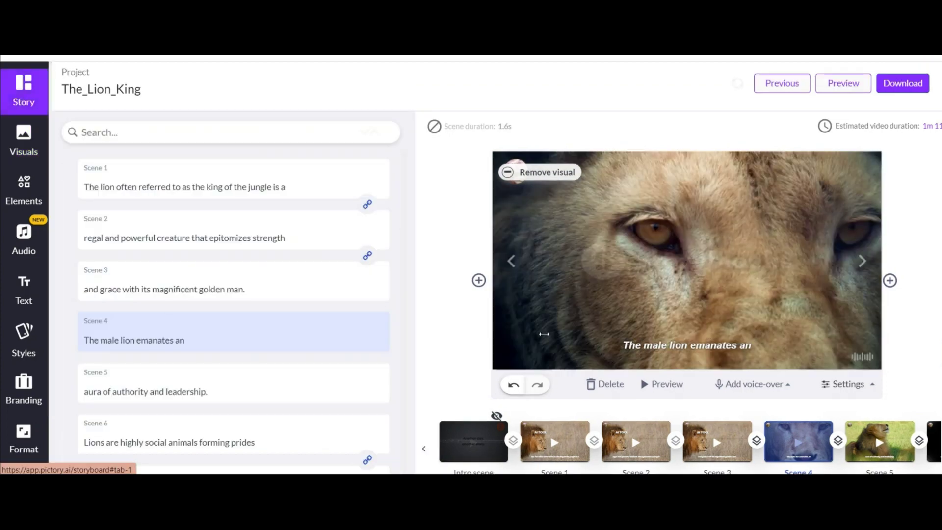
Select and deselect Scene 1's AI TOOL text, then play the full video preview.
{"action": "left_click", "coordinate": [556, 442]}
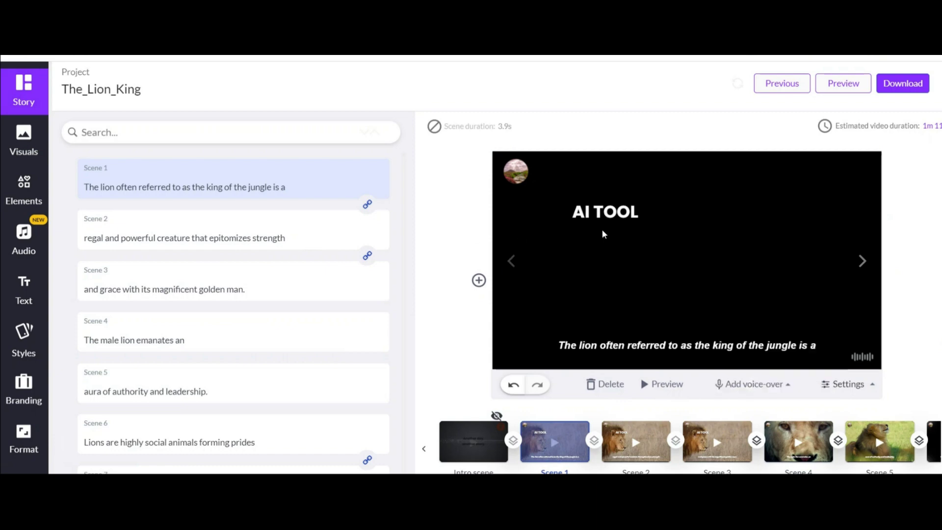
{"action": "left_click", "coordinate": [604, 213]}
{"action": "left_click", "coordinate": [461, 213]}
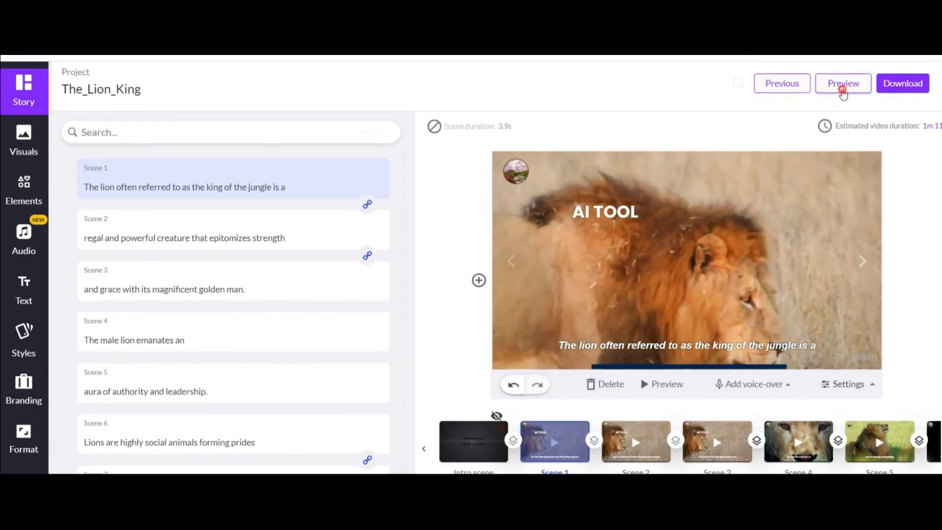
{"action": "left_click", "coordinate": [843, 80]}
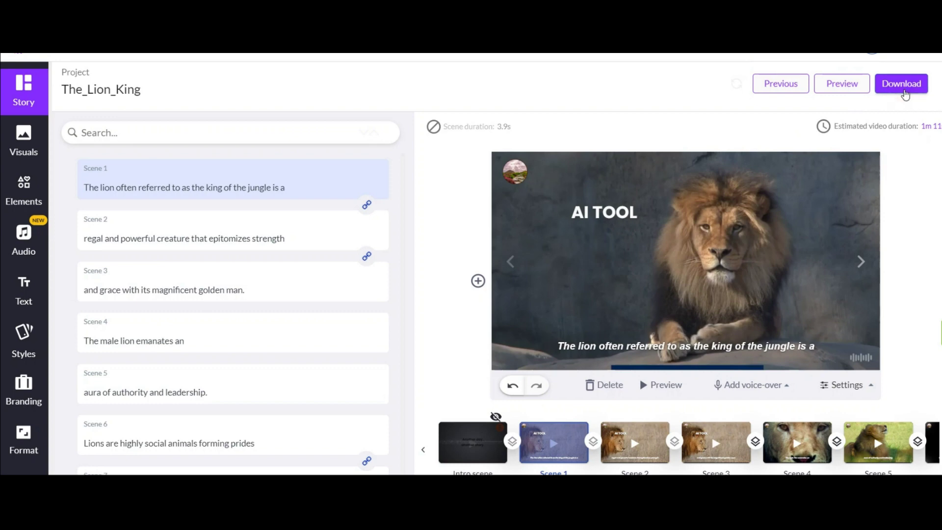
Download the Lion King video so Pictory begins preparing it.
{"action": "left_click", "coordinate": [906, 89]}
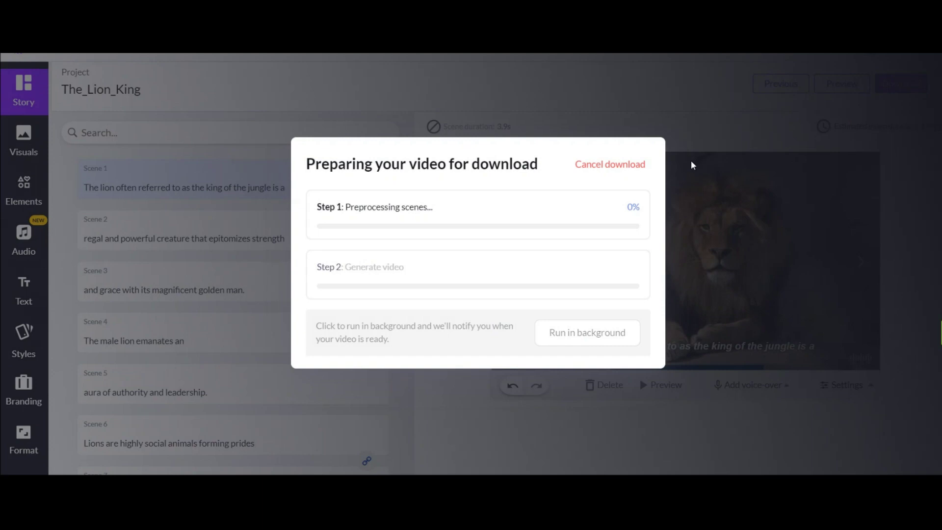